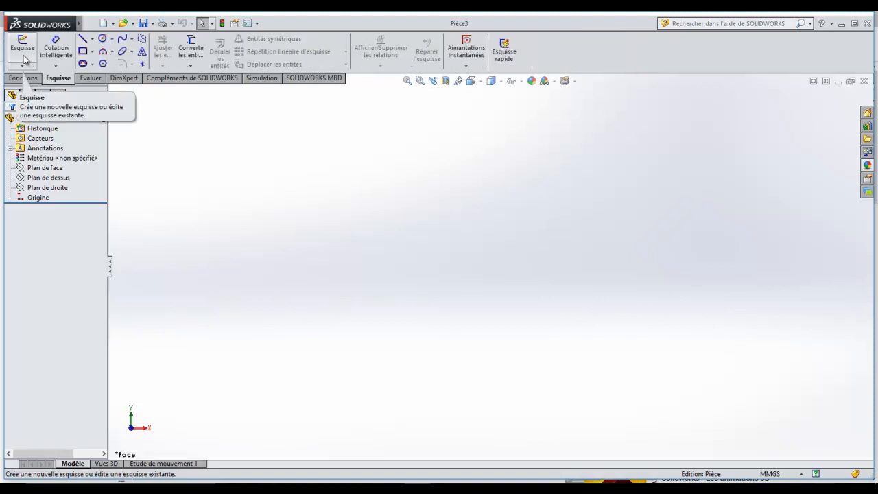
Sketch a corner rectangle about 49.74 by 38.57 mm on Plan de face, starting at the origin and extending right and down
click(28, 60)
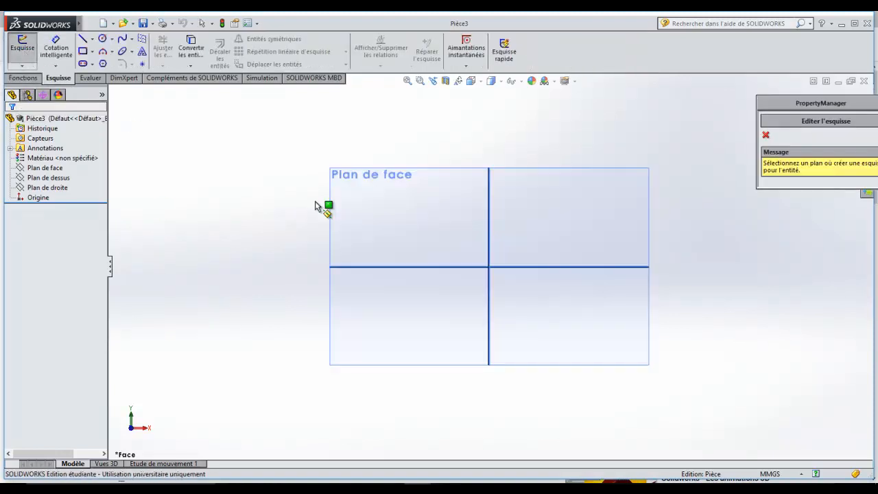
click(430, 211)
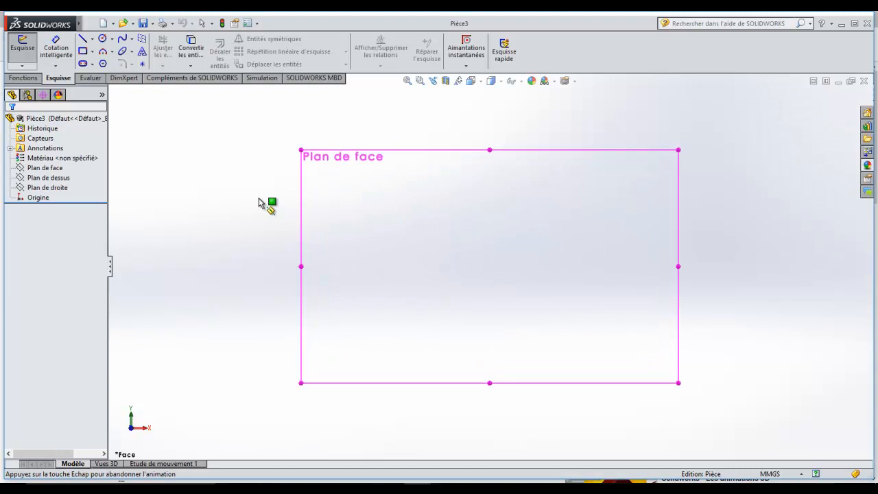
click(82, 51)
mouse_move(490, 266)
mouse_down()
mouse_move(548, 288)
mouse_move(609, 357)
mouse_up()
click(609, 359)
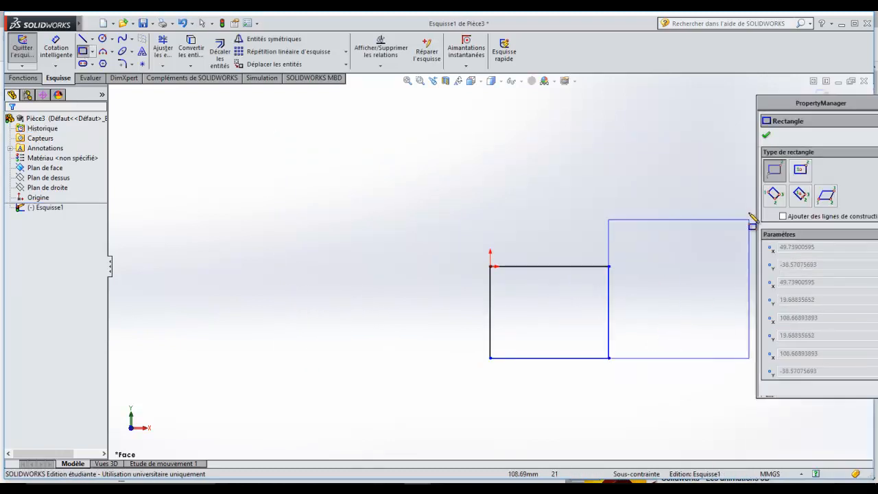
click(766, 136)
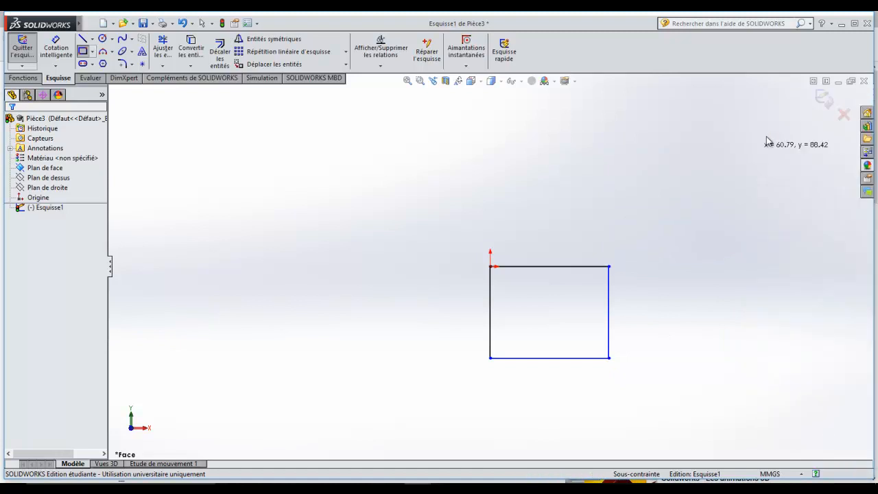
click(29, 58)
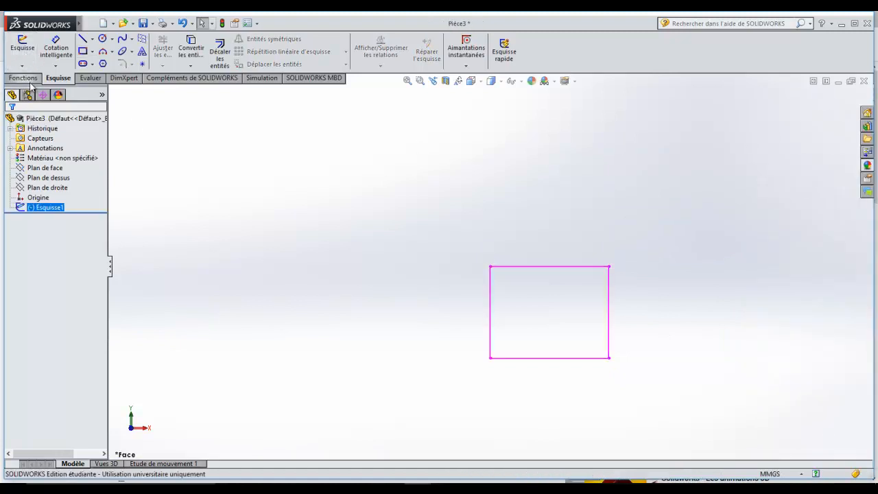
Extrude the rectangle forward from the sketch plane into a solid block deeper than the default 10 mm
click(30, 80)
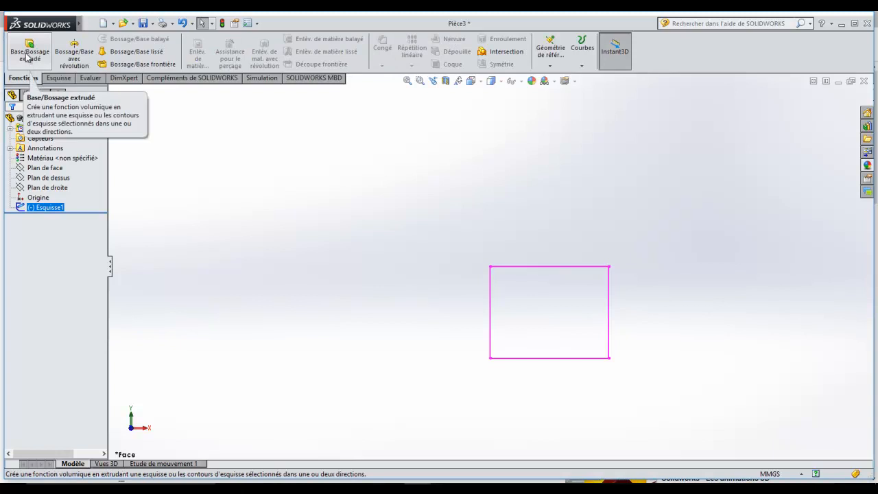
click(29, 55)
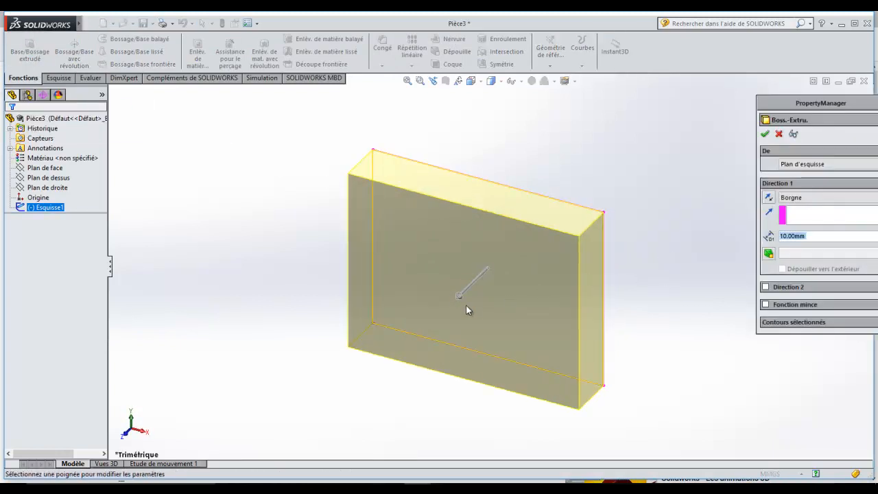
drag(461, 301, 414, 325)
click(765, 135)
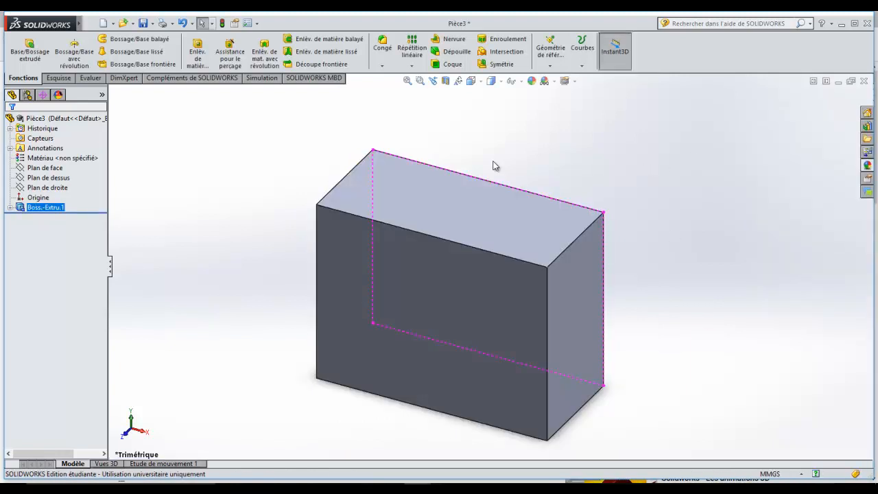
Evaluate the block's mass properties and examine its volume and mass values
click(91, 78)
click(92, 49)
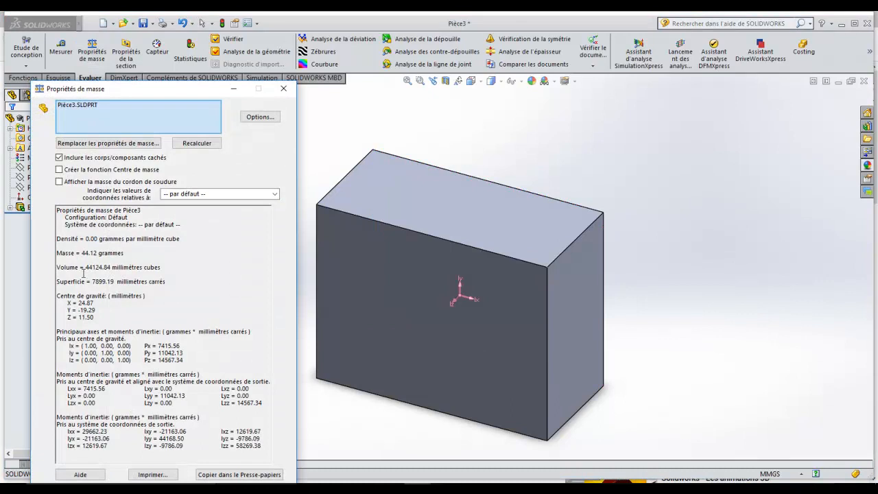
drag(86, 267, 103, 266)
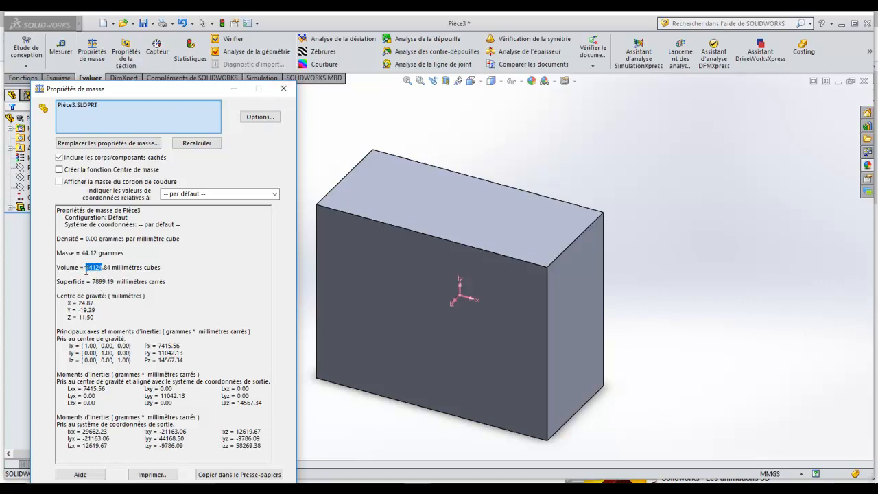
drag(82, 253, 94, 253)
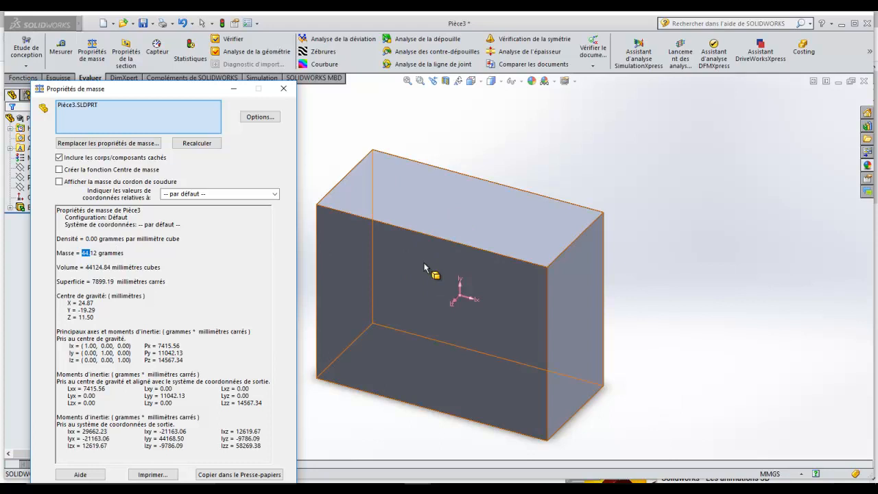
click(250, 235)
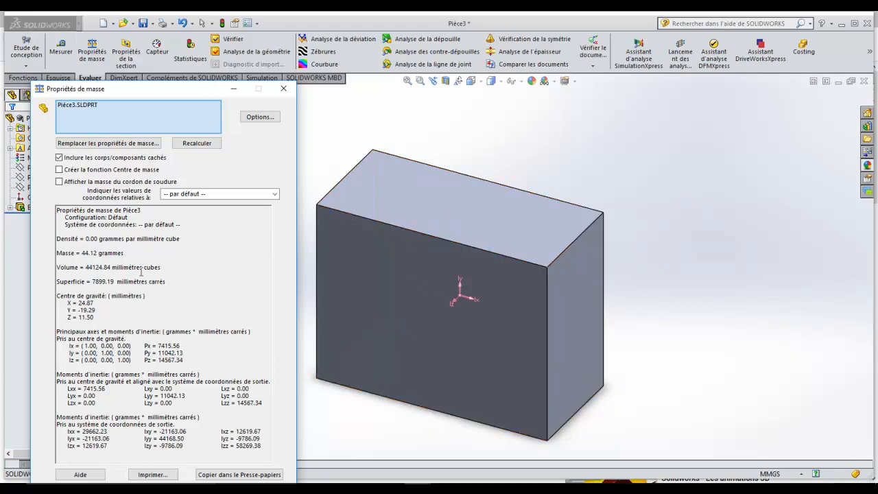
drag(86, 267, 110, 267)
Switch the document units to MKS (mètre, kilogramme, seconde) and recheck the volume in the mass properties
click(796, 475)
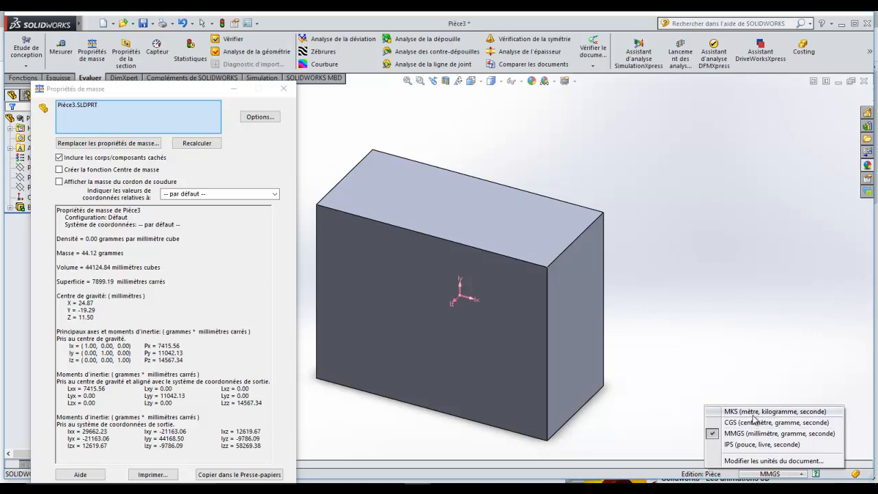
click(755, 411)
click(285, 90)
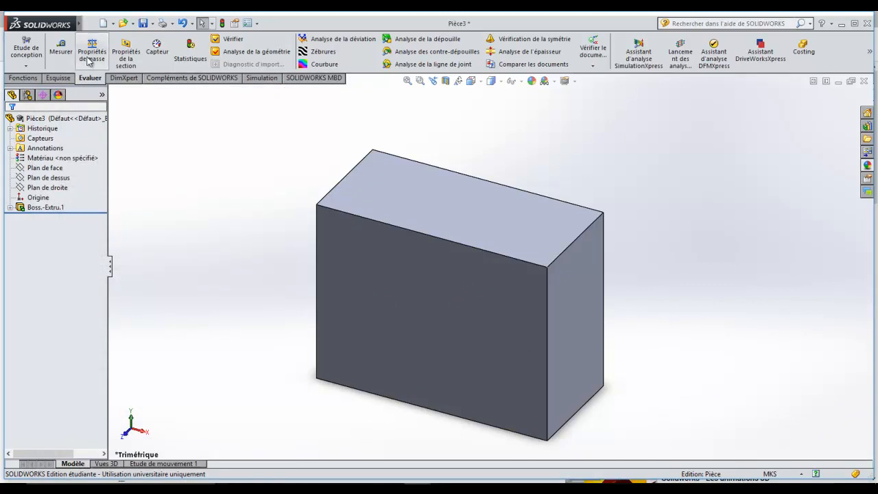
click(88, 62)
drag(85, 266, 100, 267)
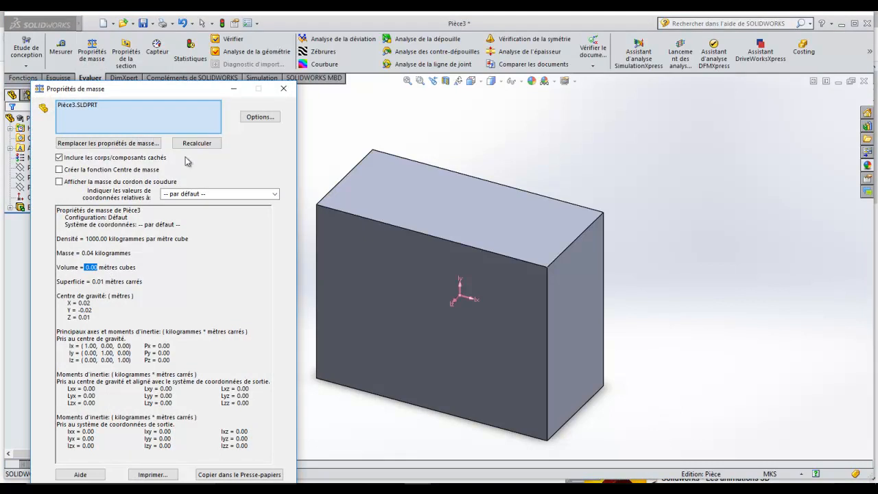
click(284, 89)
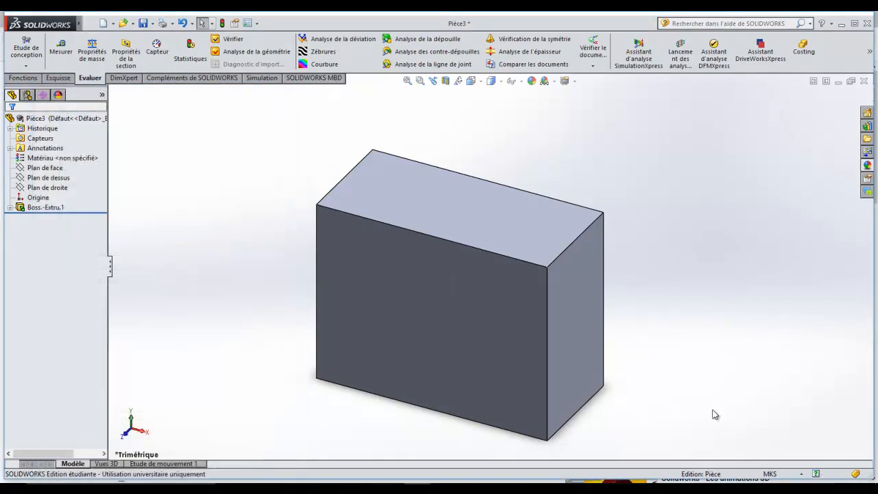
Set the document units to MMGS (millimètre, gramme, seconde) and check the block's mass in the mass properties
click(768, 473)
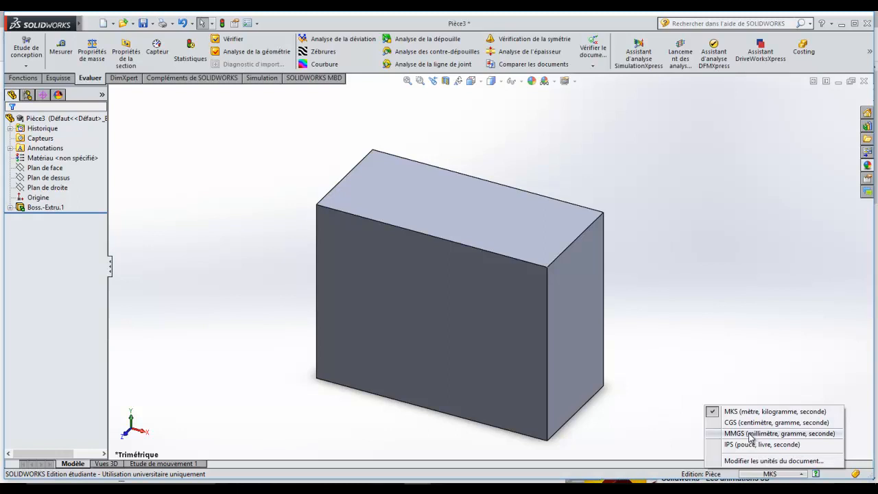
click(752, 434)
click(92, 51)
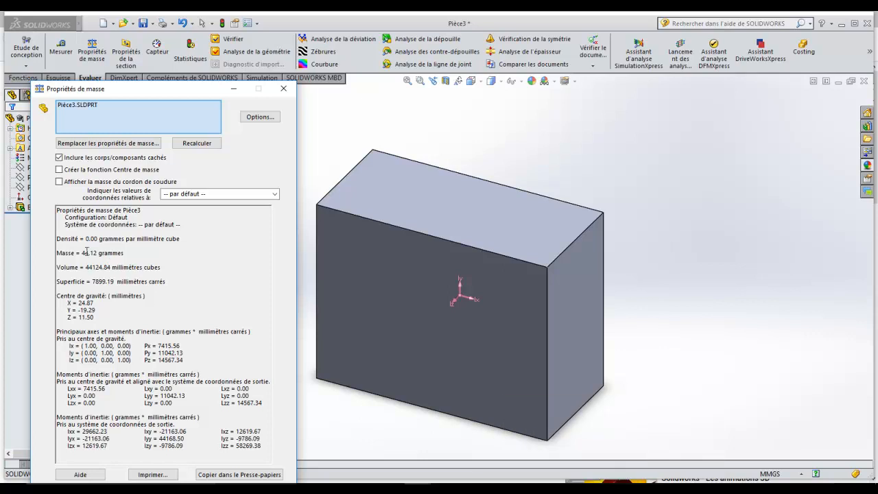
drag(82, 254, 92, 253)
drag(194, 94, 235, 112)
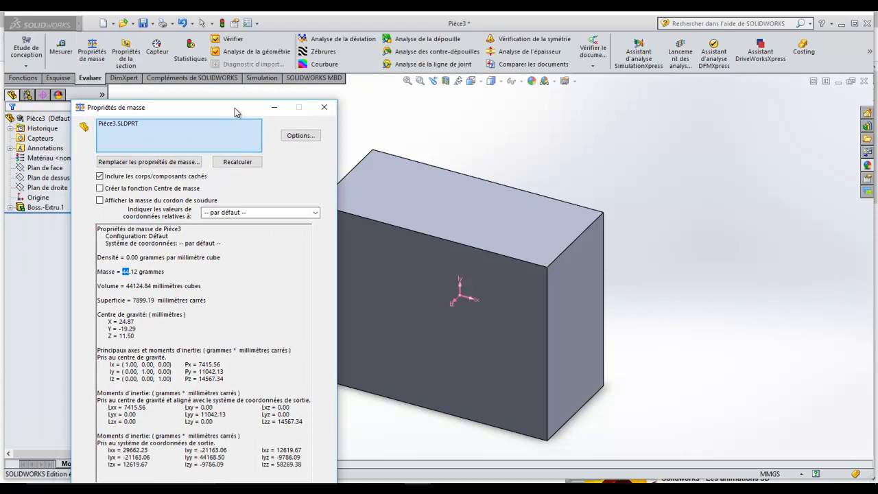
click(323, 108)
Assign the steel material 1023 Tôle d'acier au carbone (SS) from the solidworks materials library to the part
click(55, 158)
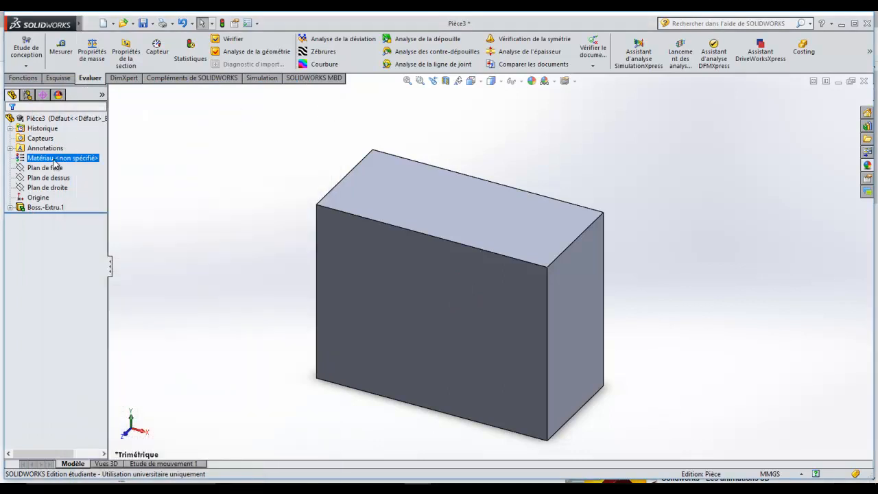
right_click(54, 163)
click(89, 166)
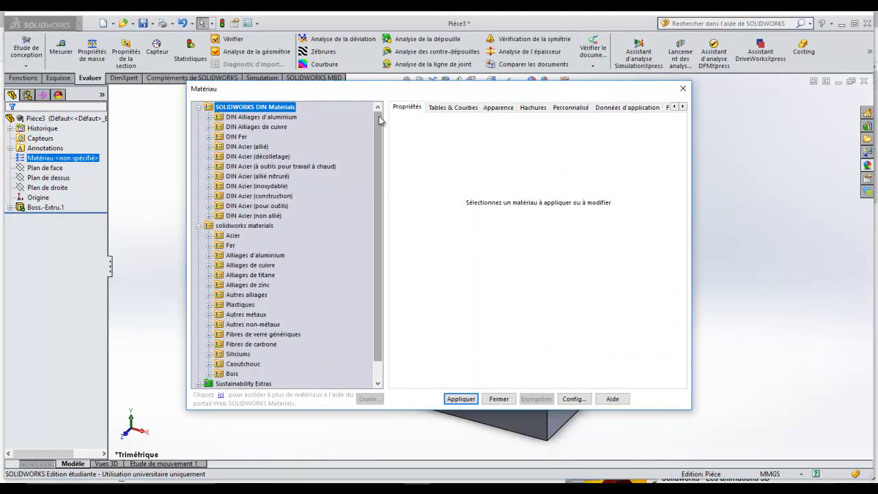
drag(389, 91, 646, 89)
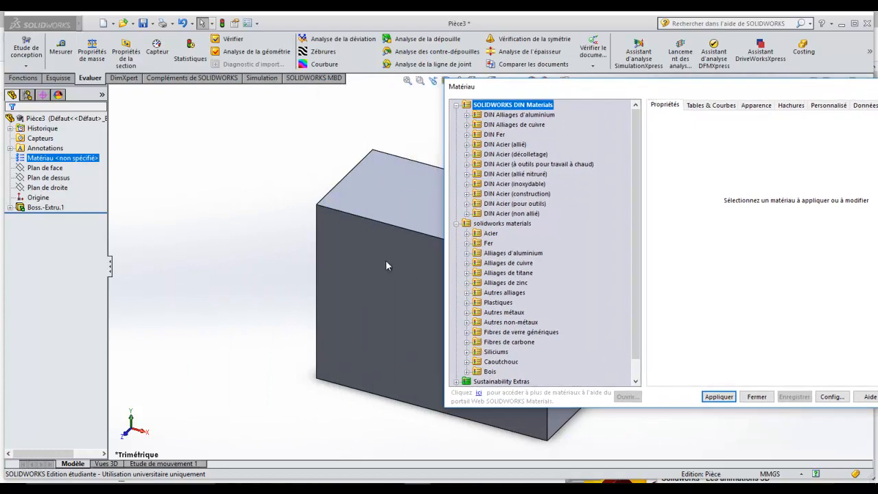
click(467, 234)
click(514, 115)
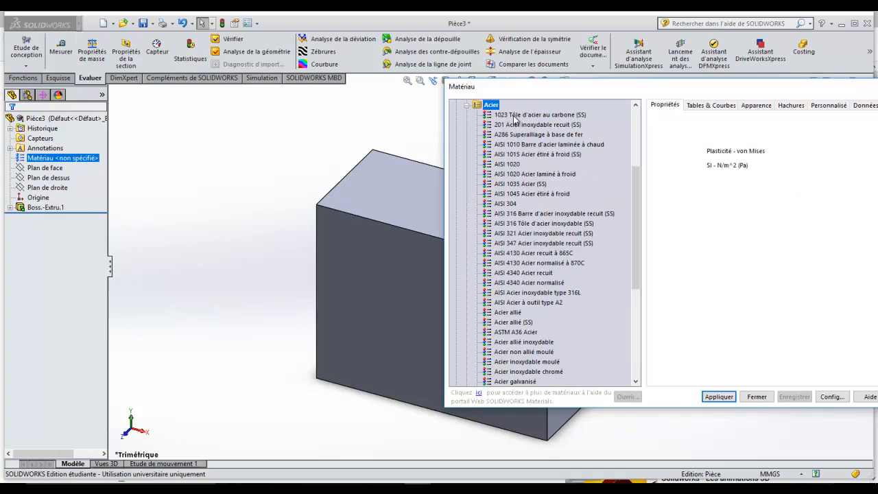
click(726, 401)
drag(752, 88, 682, 90)
click(683, 397)
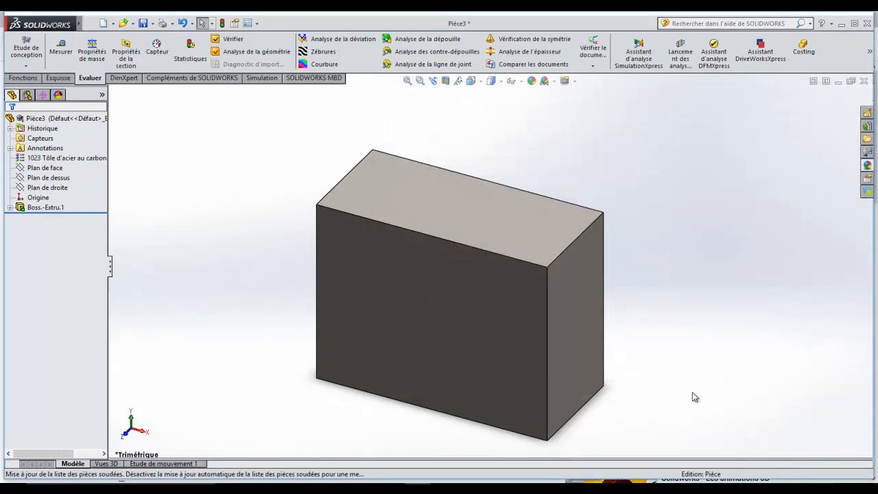
Check the block's mass in the mass properties with the steel material applied
click(94, 58)
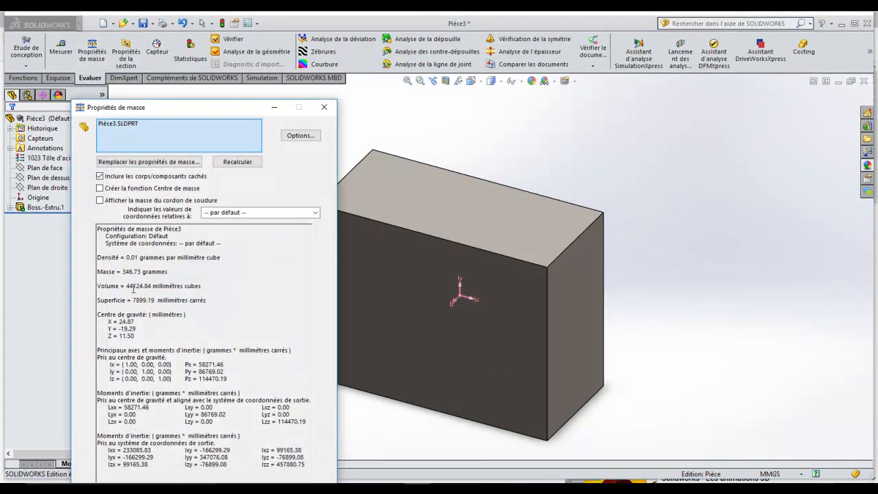
drag(132, 272, 123, 272)
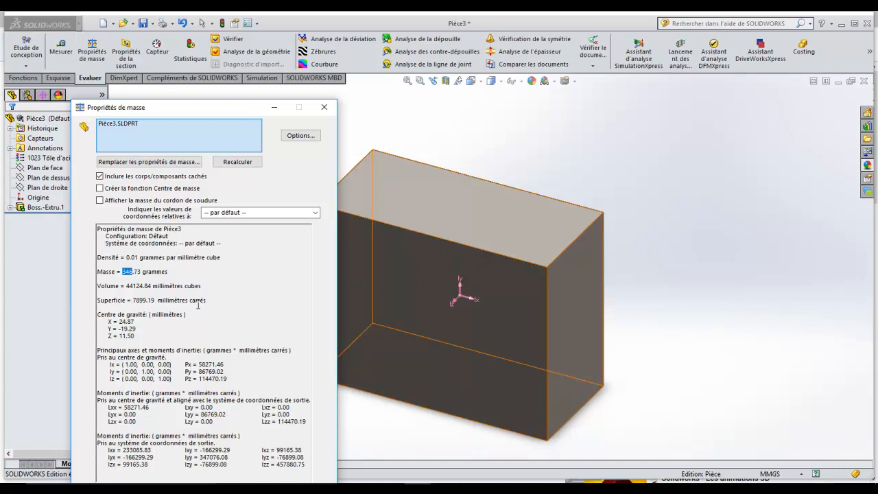
key(Escape)
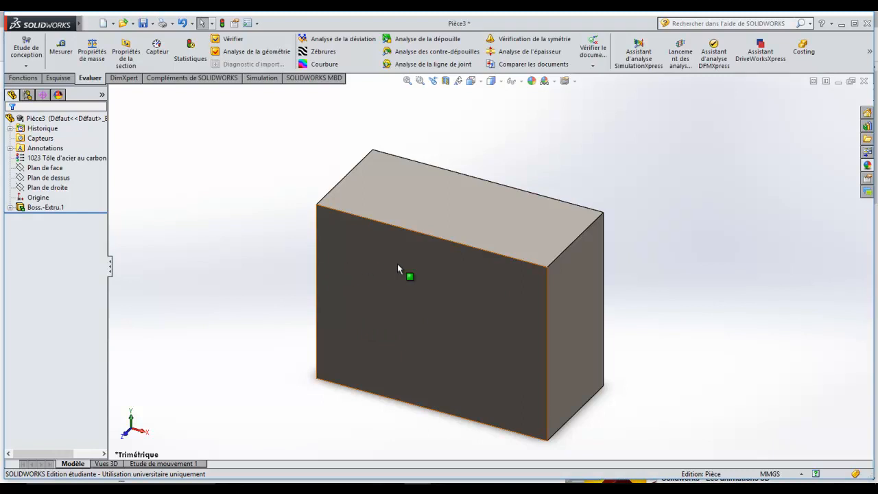
Create a reference plane using Plan de dessus as its first reference
middle_drag(577, 329, 583, 293)
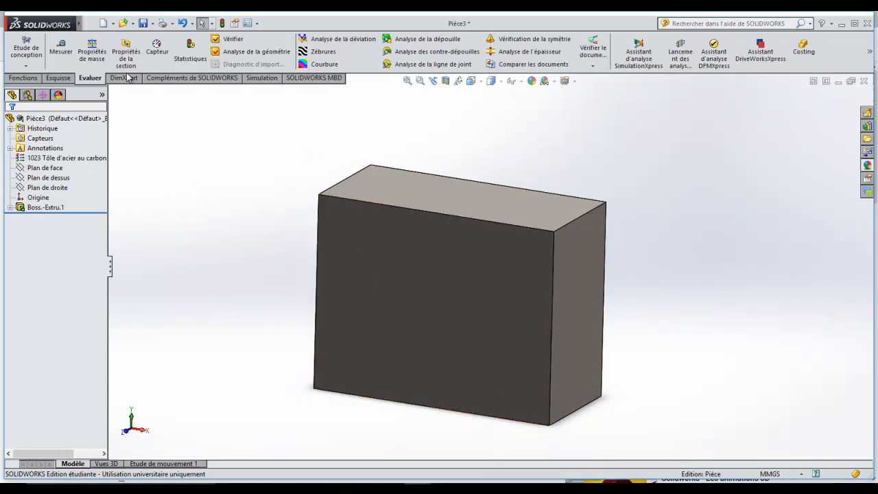
click(23, 77)
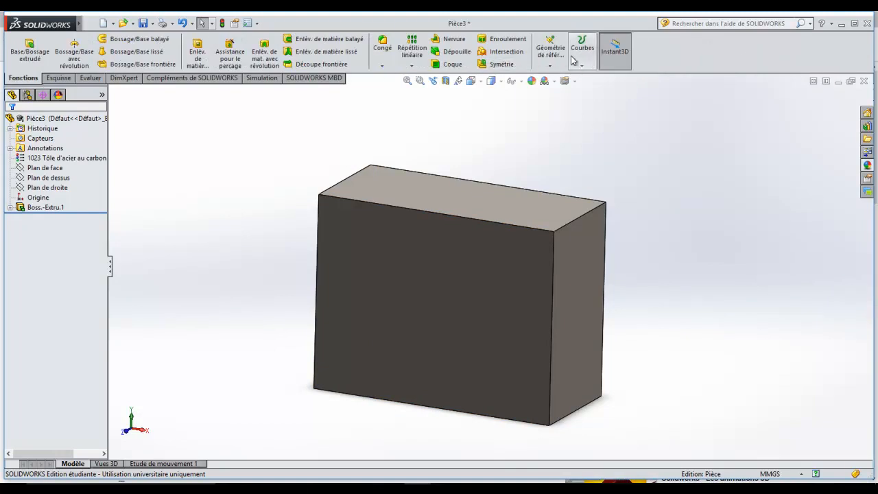
click(549, 65)
click(557, 80)
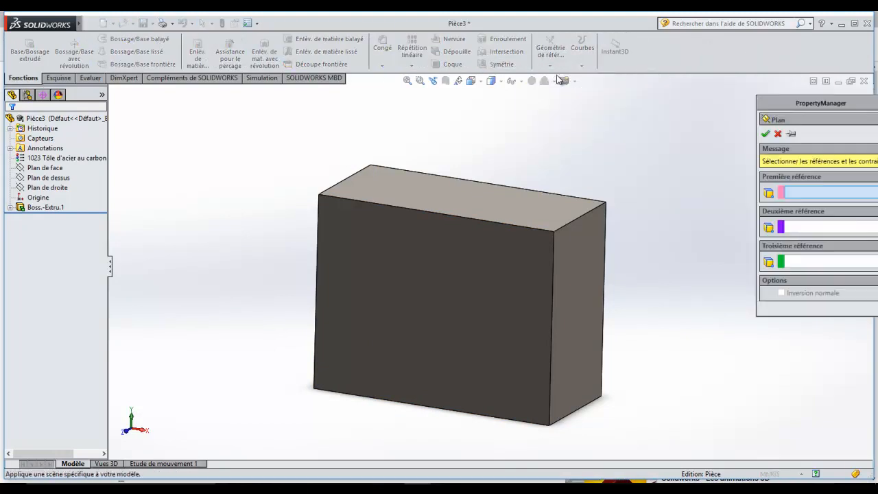
click(52, 180)
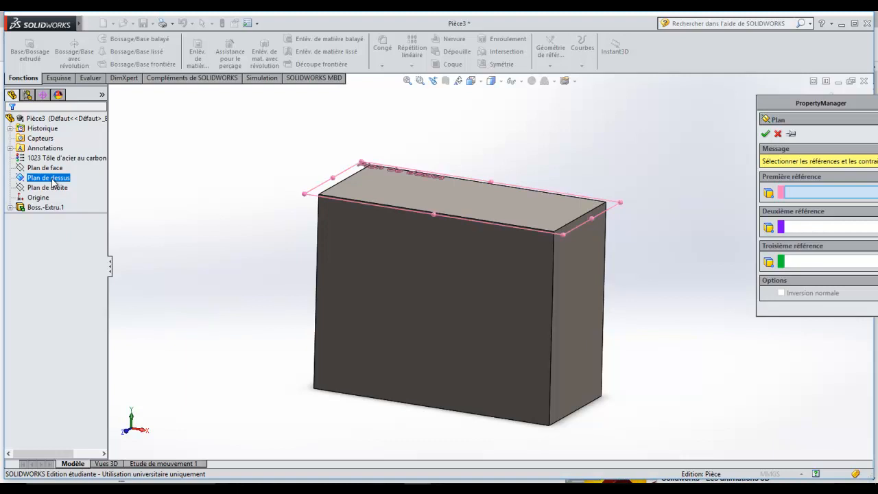
click(766, 135)
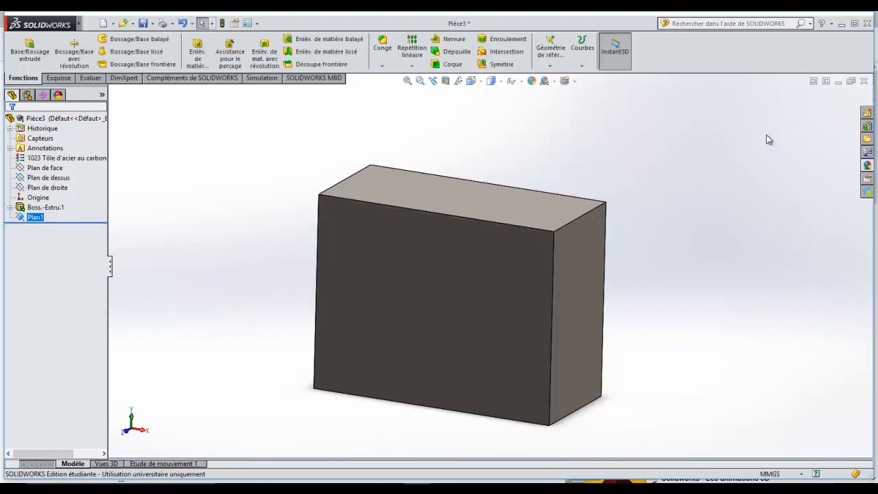
Start a new reference plane offset from Plan1, using Plan1 as its first reference
click(550, 65)
click(558, 81)
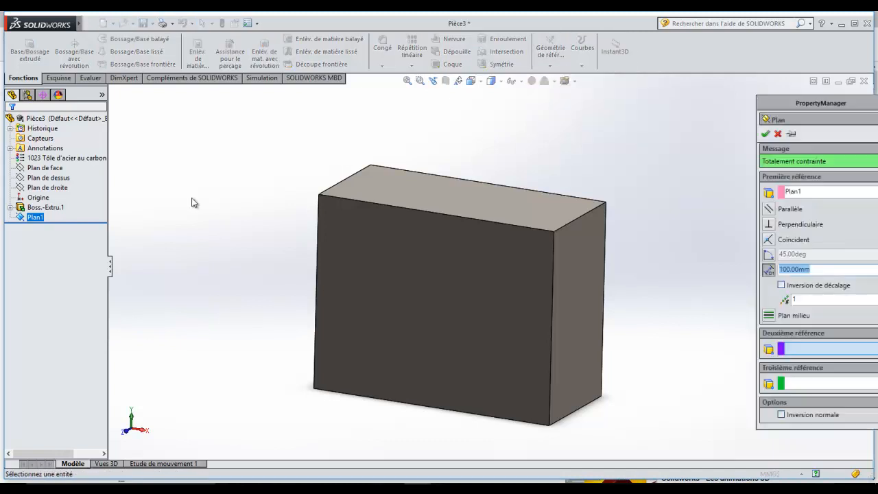
click(32, 217)
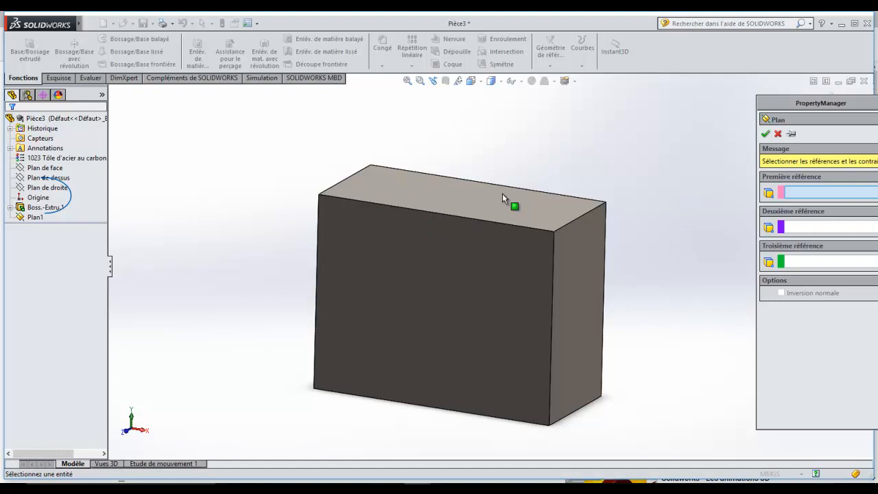
click(34, 217)
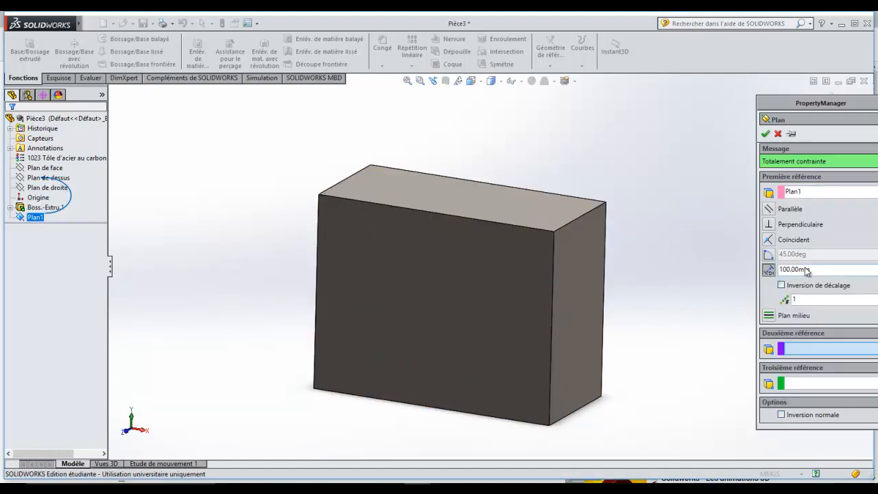
scroll(647, 308, down, 3)
scroll(641, 310, up, 4)
scroll(601, 324, up, 9)
scroll(595, 324, down, 1)
scroll(514, 195, up, 3)
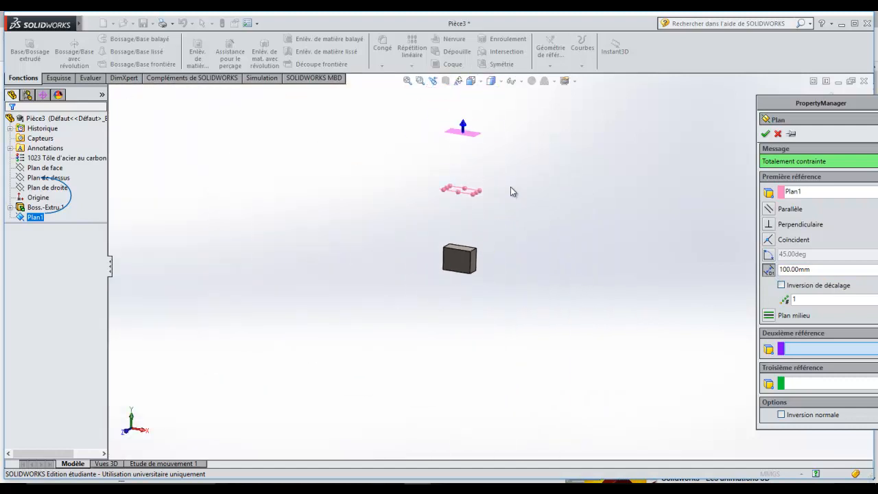
scroll(516, 198, down, 1)
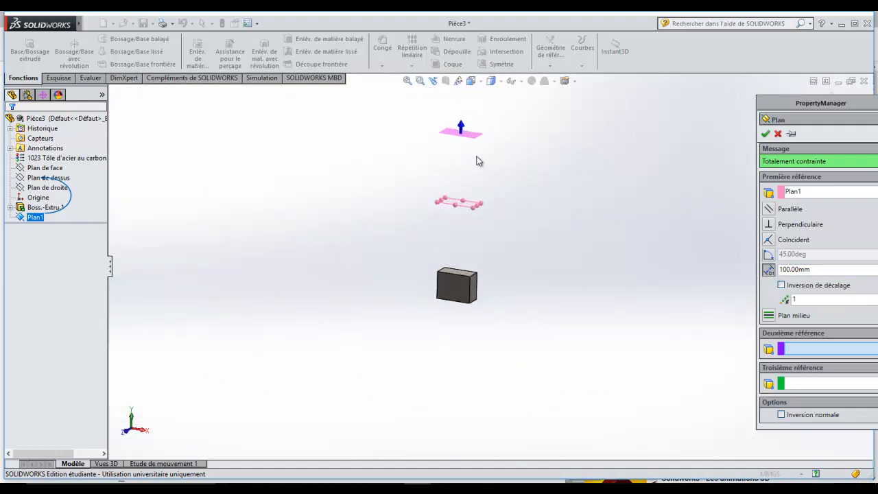
Reverse the new plane's offset direction, set its offset from Plan1 to 150 mm and create it
click(781, 284)
key(Delete)
text(2)
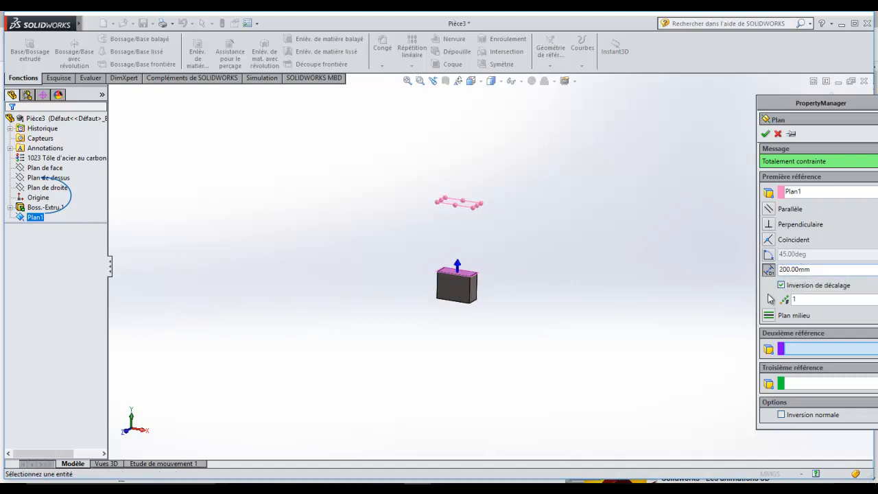
click(780, 284)
double_click(787, 268)
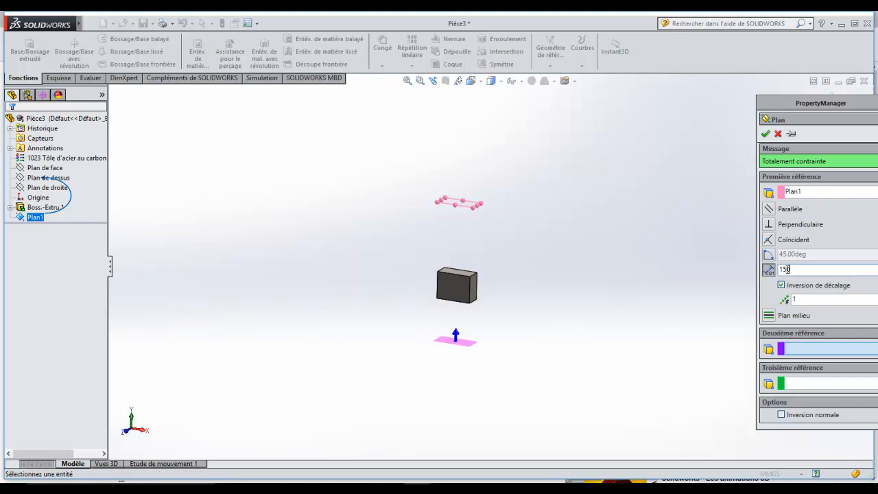
key(Return)
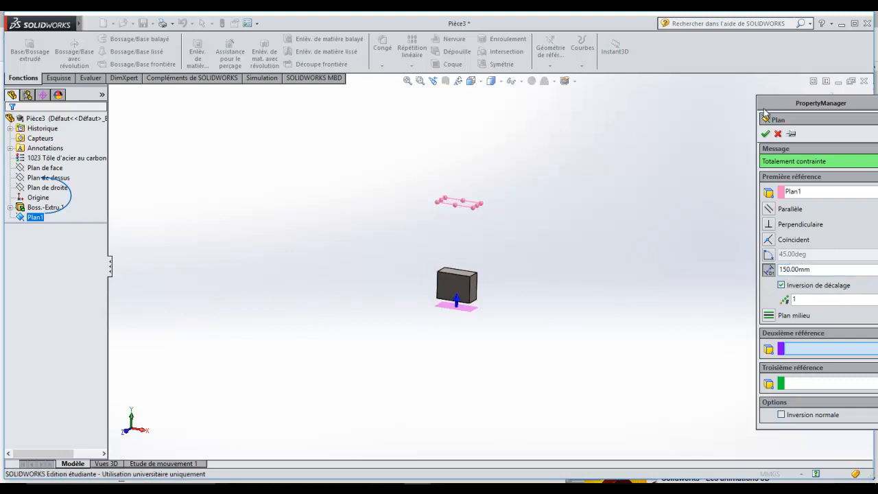
click(765, 133)
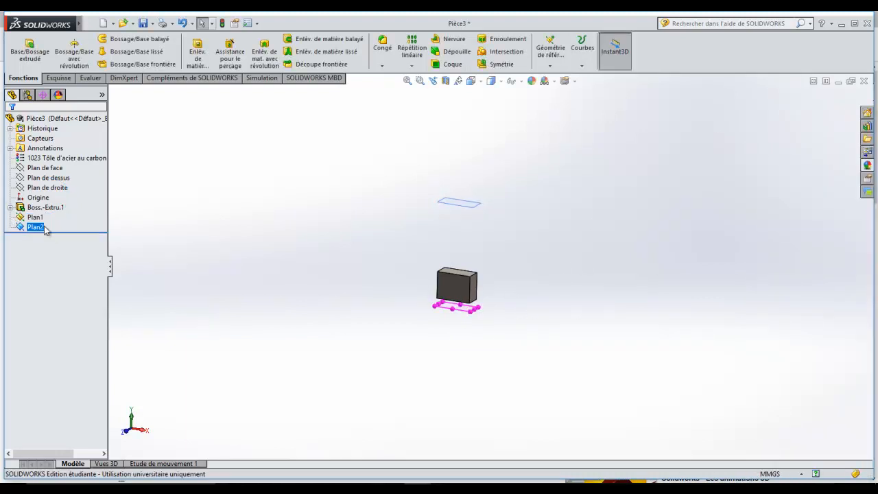
Move Plan2 up until it cuts through the block, about 122 mm from Plan1
scroll(467, 284, down, 1)
scroll(324, 218, down, 2)
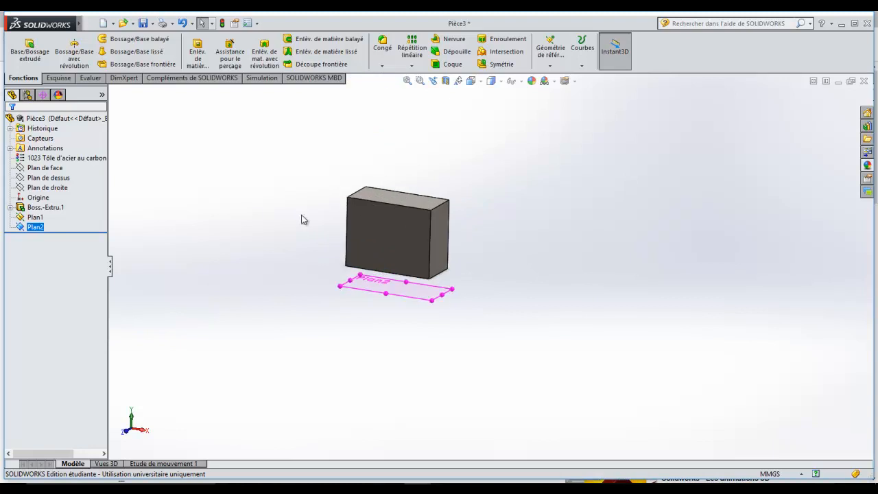
scroll(276, 229, down, 3)
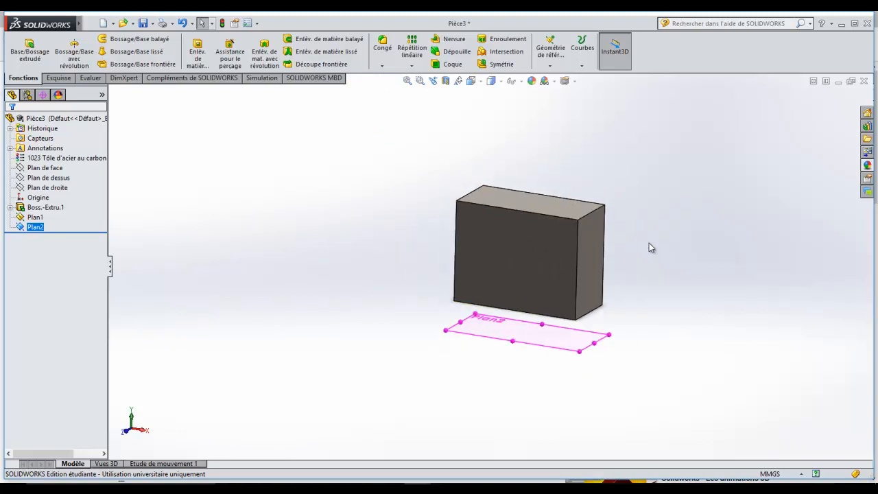
click(523, 339)
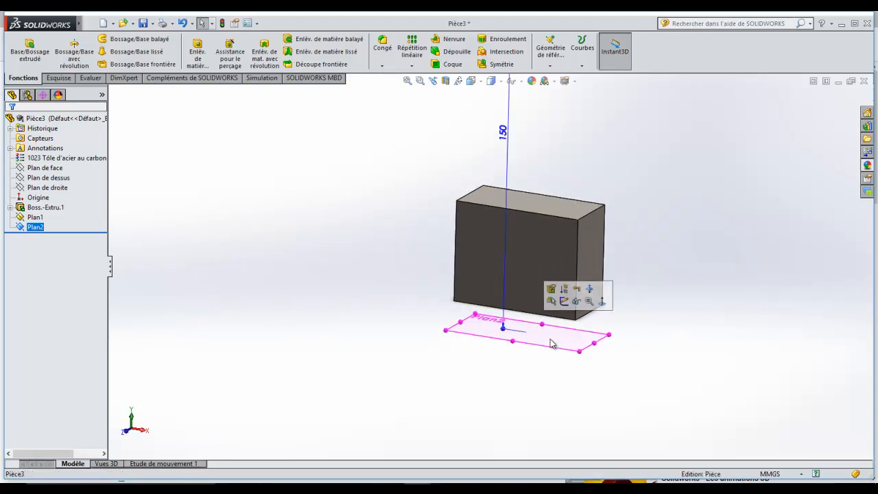
drag(503, 327, 502, 245)
mouse_move(672, 272)
middle_down()
mouse_move(642, 388)
mouse_move(645, 423)
mouse_move(673, 423)
mouse_move(658, 398)
mouse_move(658, 273)
middle_up()
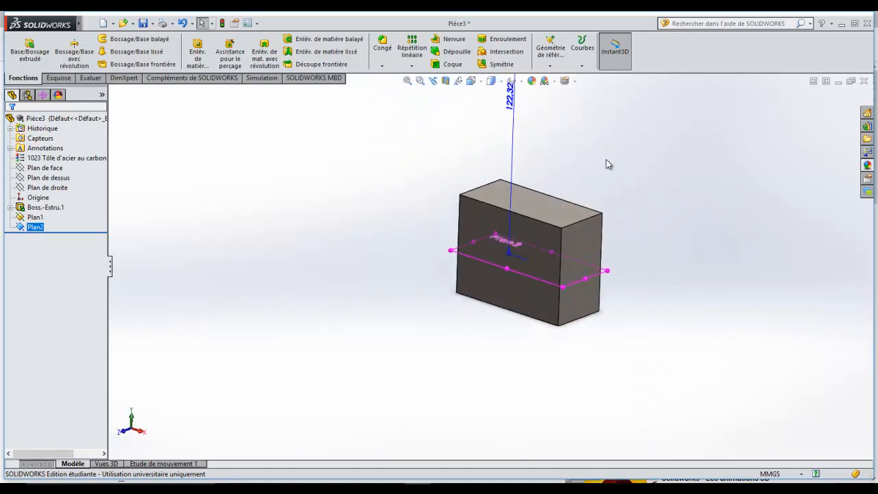
scroll(602, 164, down, 3)
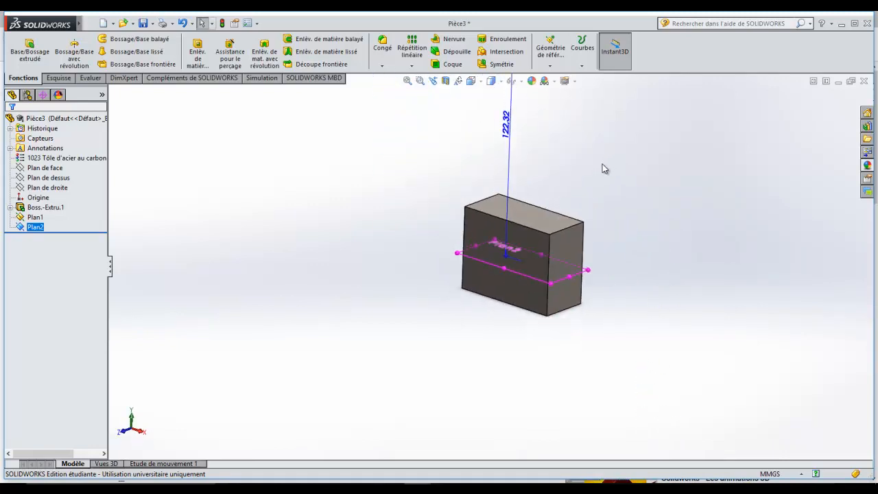
Start an Intersection of Plan2 with the Boss.-Extru.1 block and compute the resulting regions
click(504, 52)
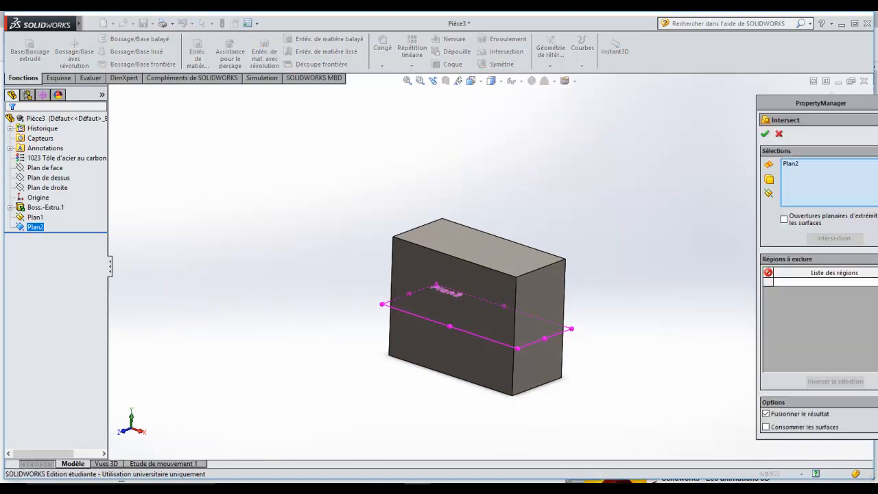
click(793, 164)
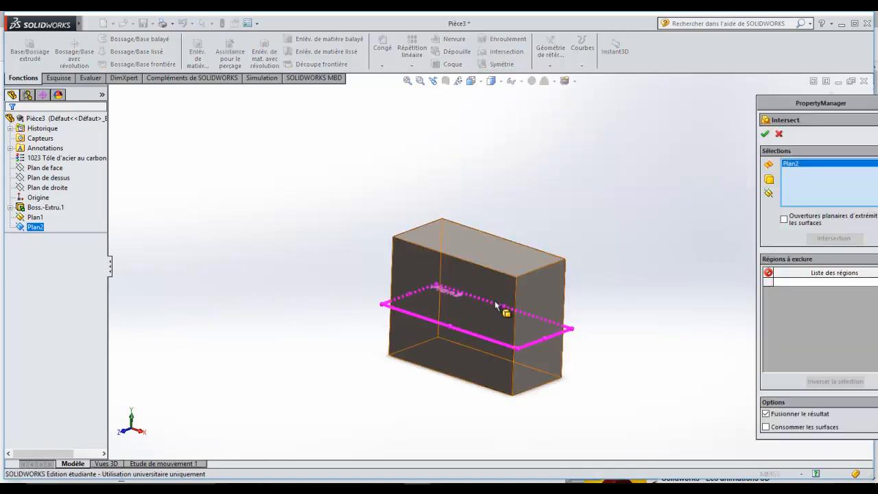
click(412, 264)
drag(828, 103, 720, 103)
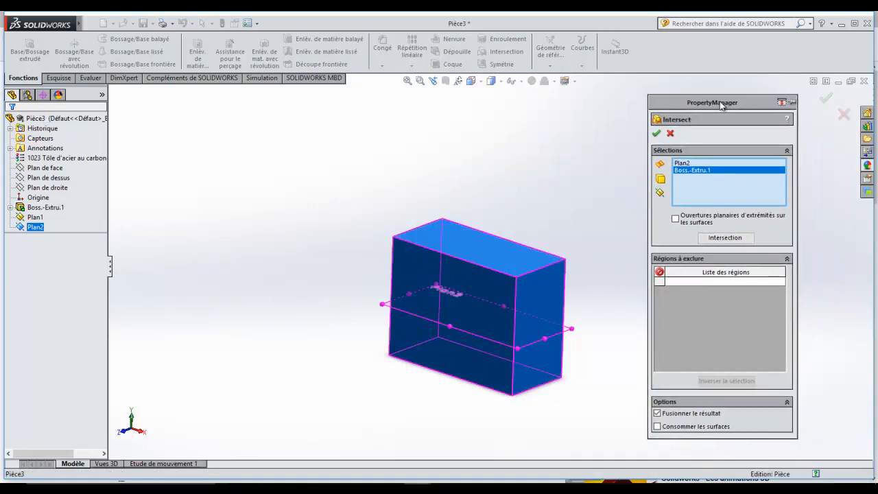
click(729, 239)
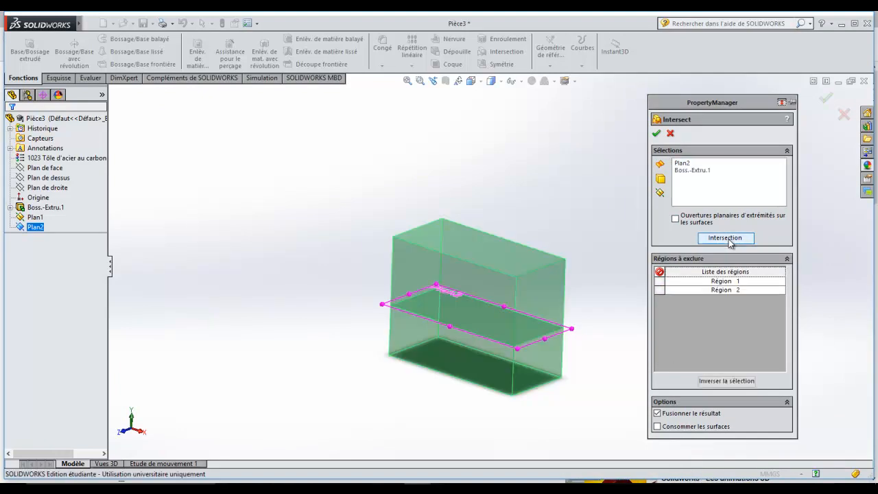
Exclude Région 1, the block's portion above Plan2, and complete the intersection
click(661, 281)
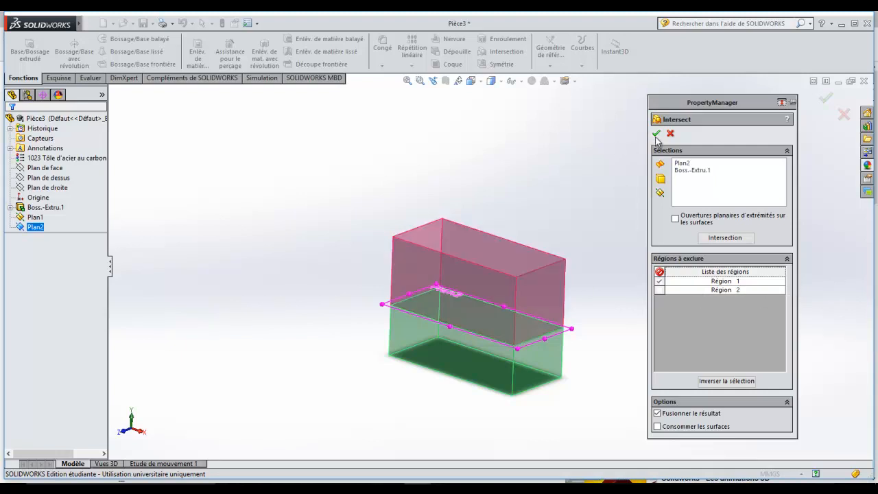
click(658, 282)
click(658, 289)
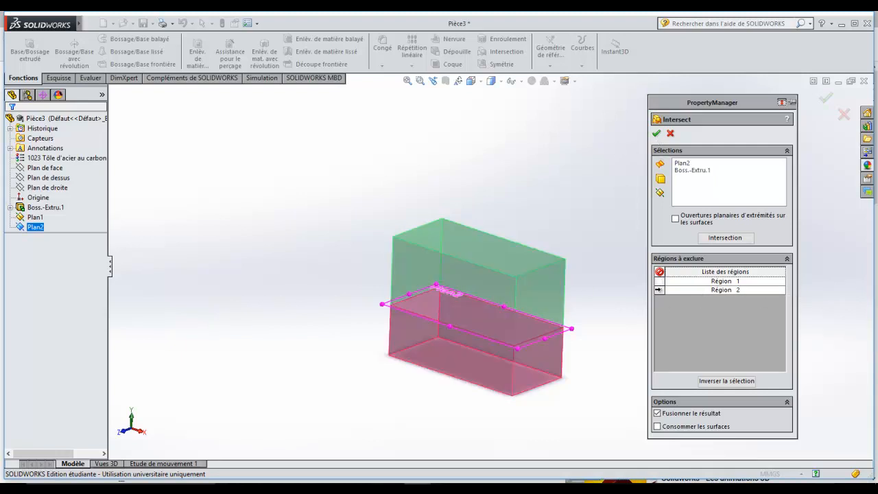
click(659, 290)
click(660, 281)
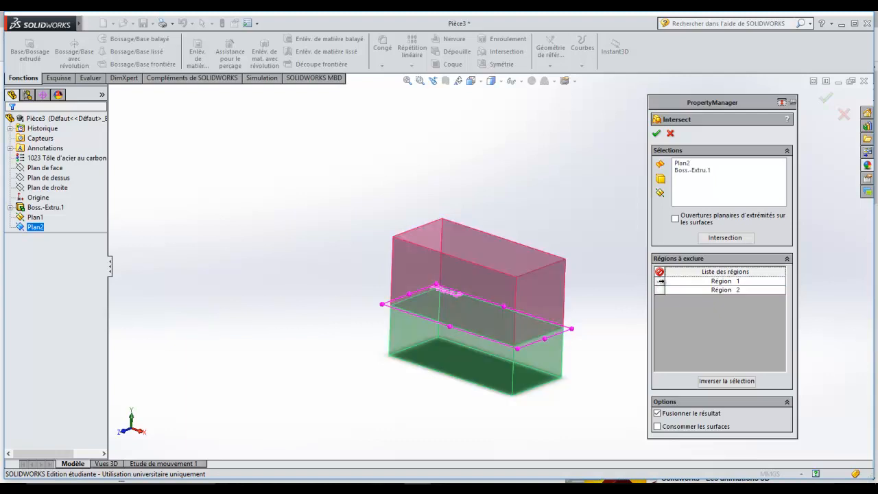
click(656, 133)
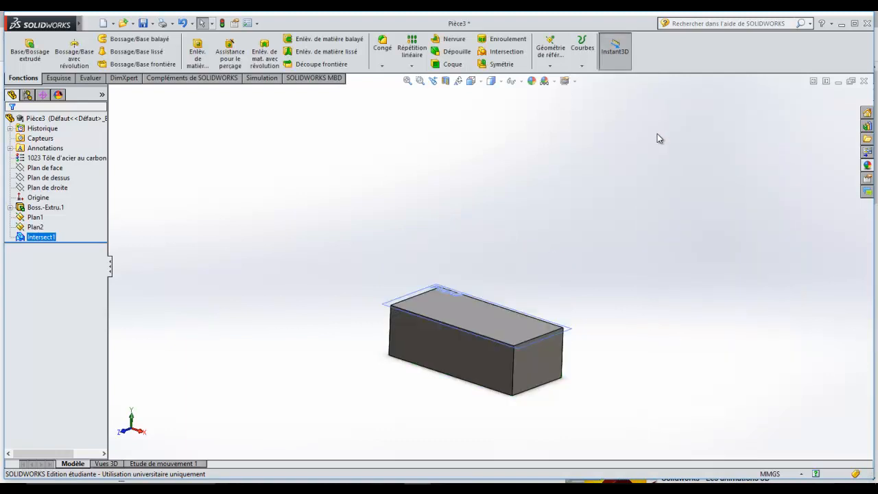
Check the cut block's mass in the mass properties
click(284, 347)
mouse_move(452, 401)
middle_down()
mouse_move(454, 370)
mouse_move(457, 423)
mouse_move(457, 411)
middle_up()
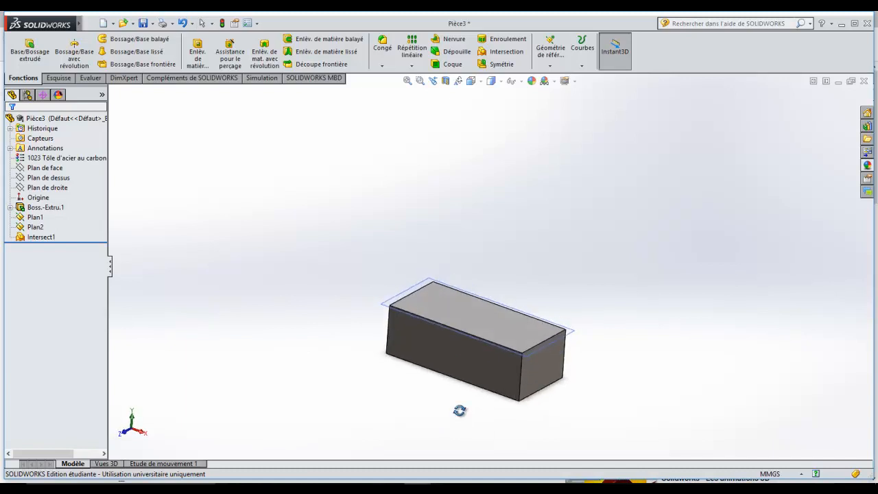
click(90, 78)
click(92, 51)
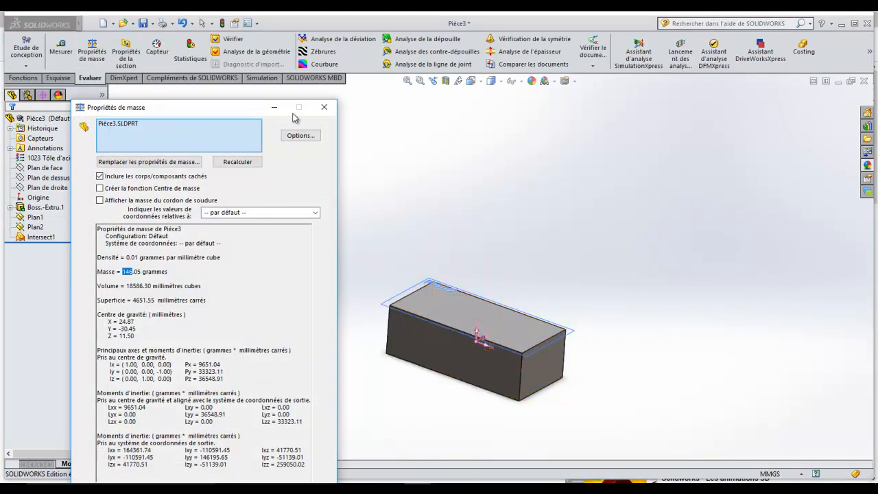
click(325, 109)
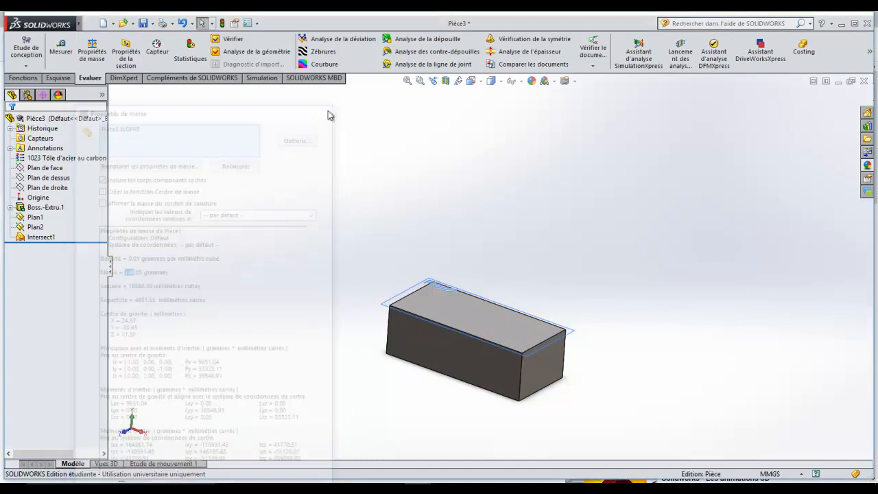
Raise Plan2 to about 112.6 mm from Plan1 and check the taller block's mass and volume in the mass properties
click(421, 299)
drag(452, 312, 453, 276)
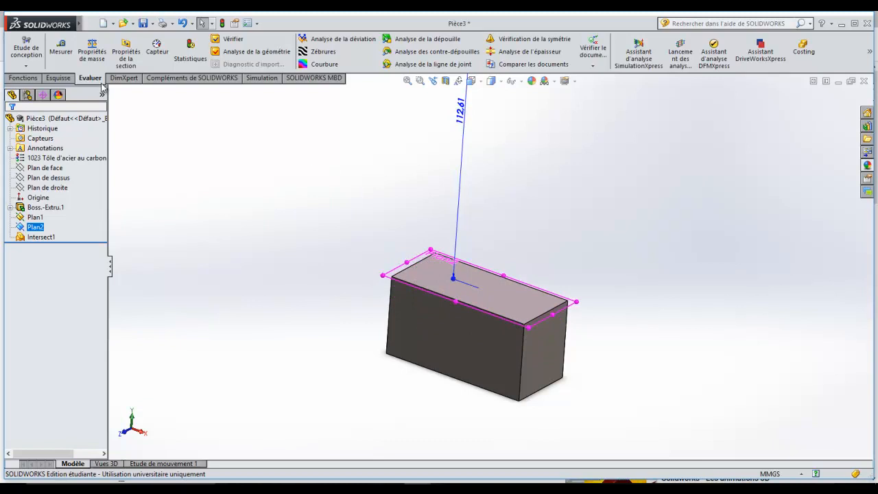
click(92, 53)
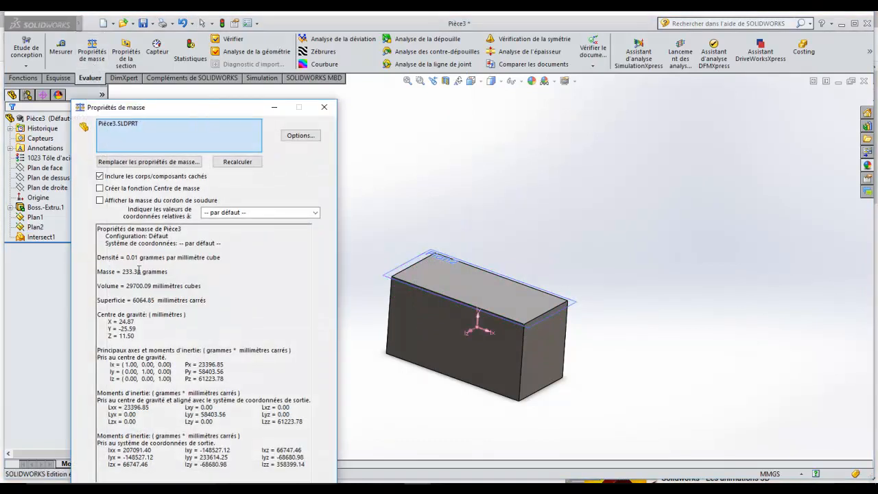
drag(126, 286, 141, 287)
click(325, 107)
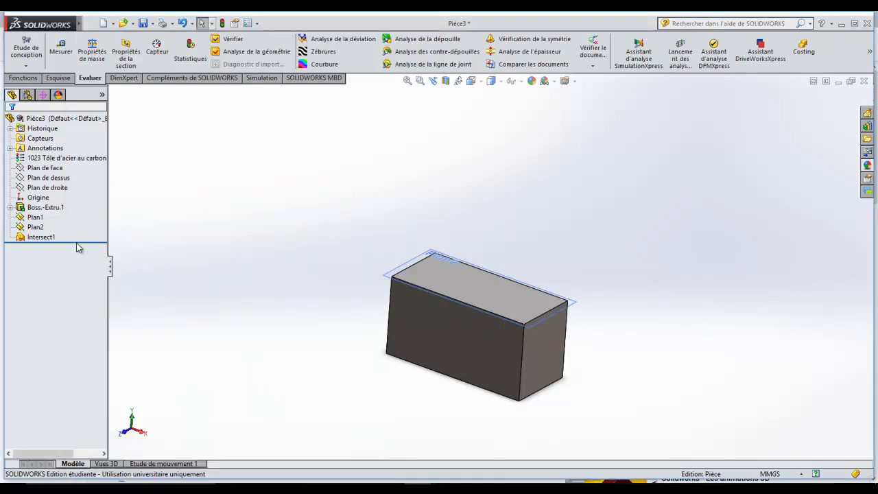
Roll the model history back to just after Boss.-Extru.1, suppressing the intersection and both added planes
drag(79, 243, 85, 233)
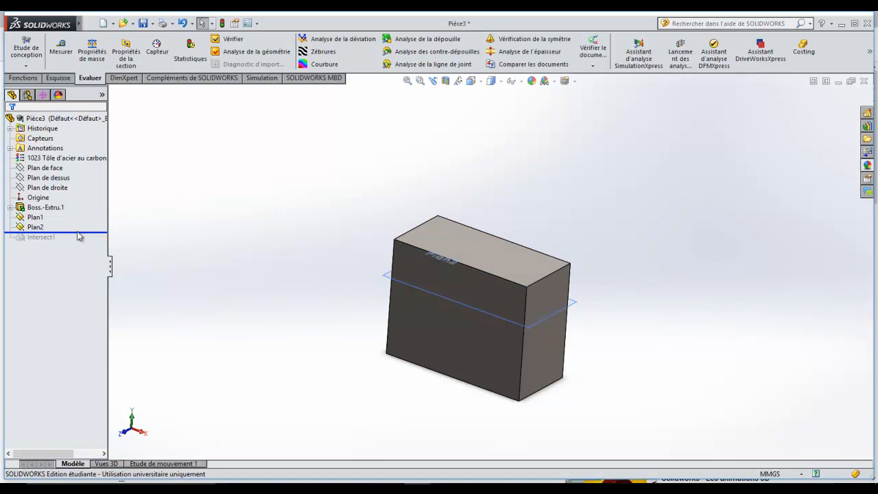
drag(82, 230, 63, 215)
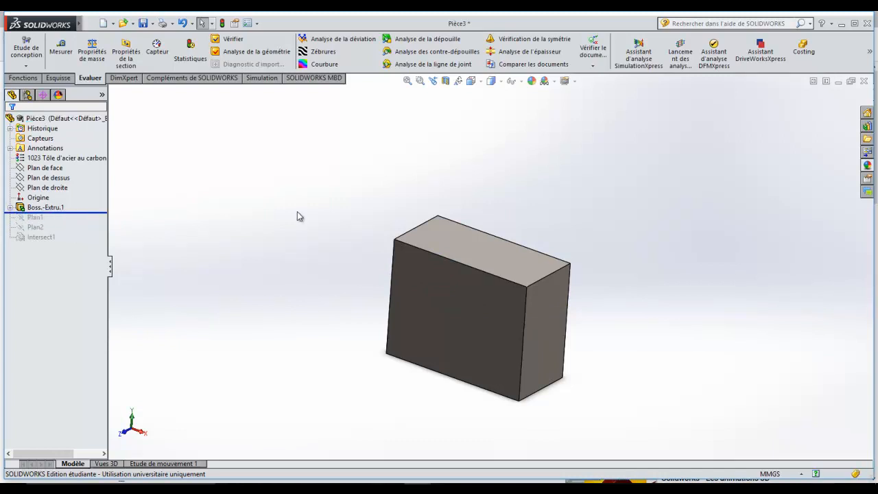
Start a sketch on the block's top face, viewed straight on, and draw a corner rectangle inside its outline
click(470, 254)
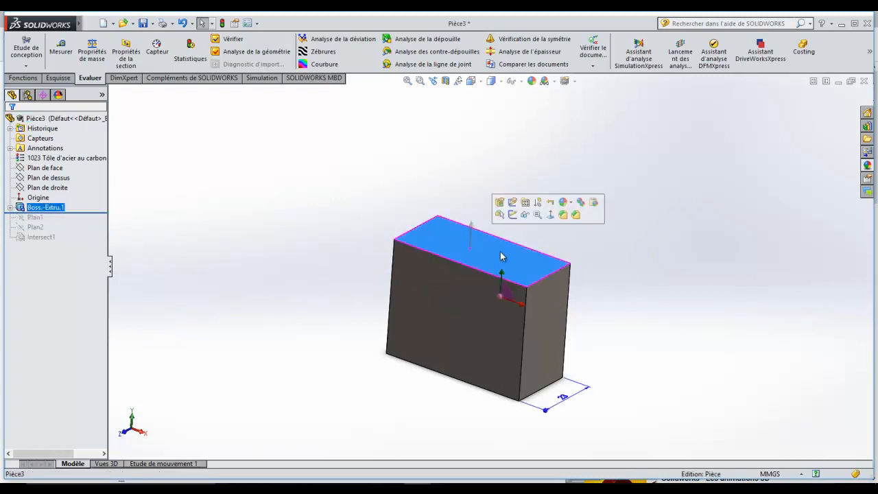
click(550, 215)
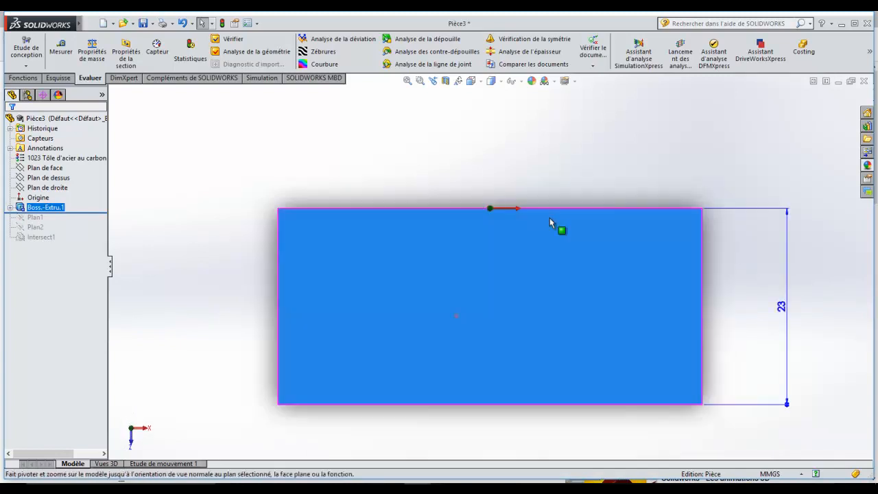
right_click(421, 270)
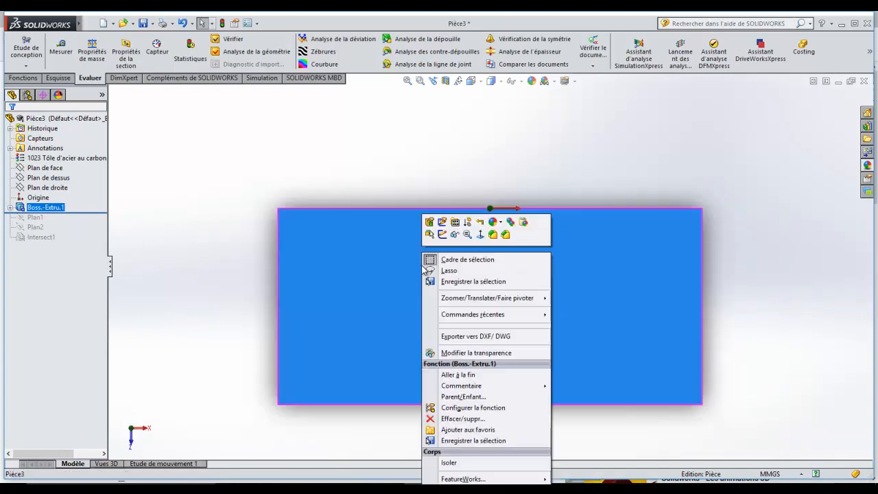
click(441, 238)
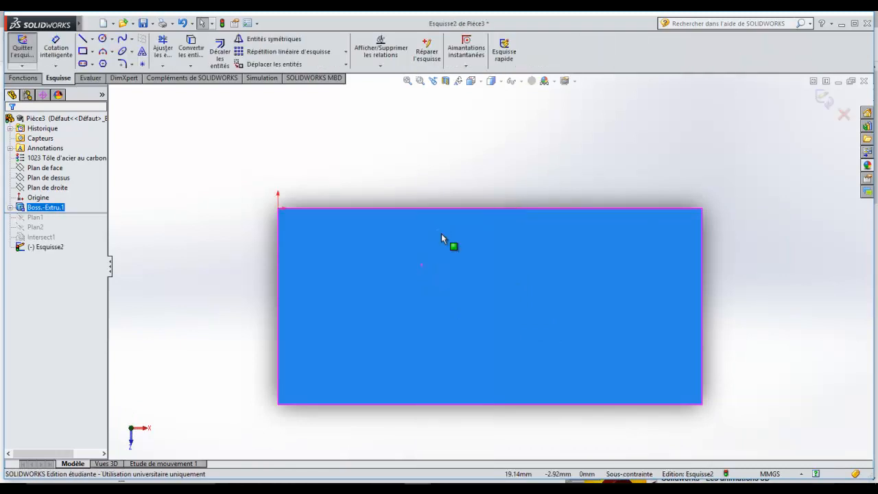
click(84, 53)
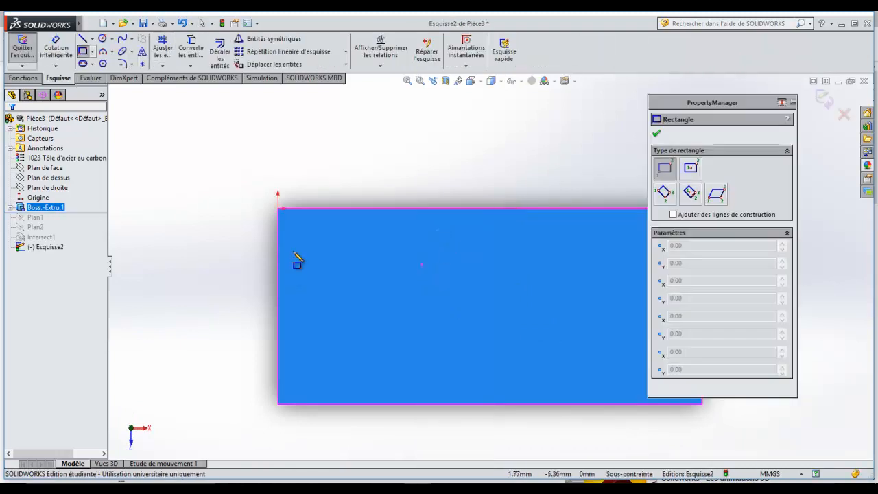
click(287, 218)
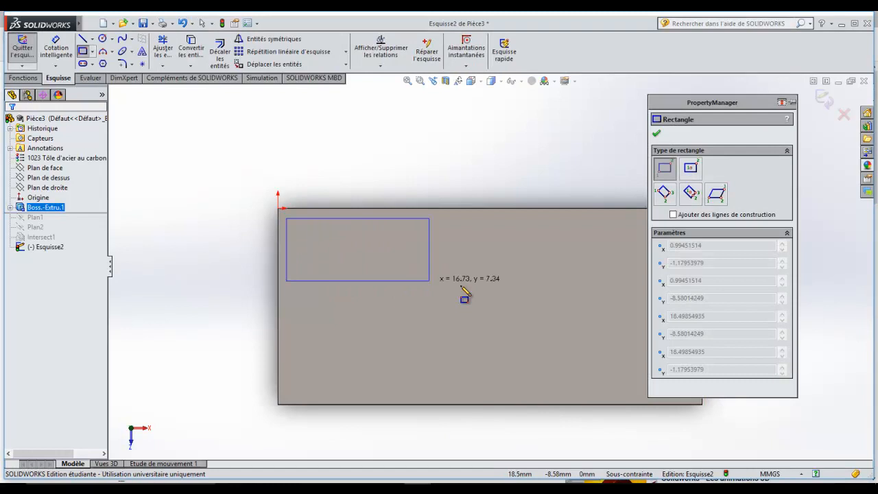
click(631, 349)
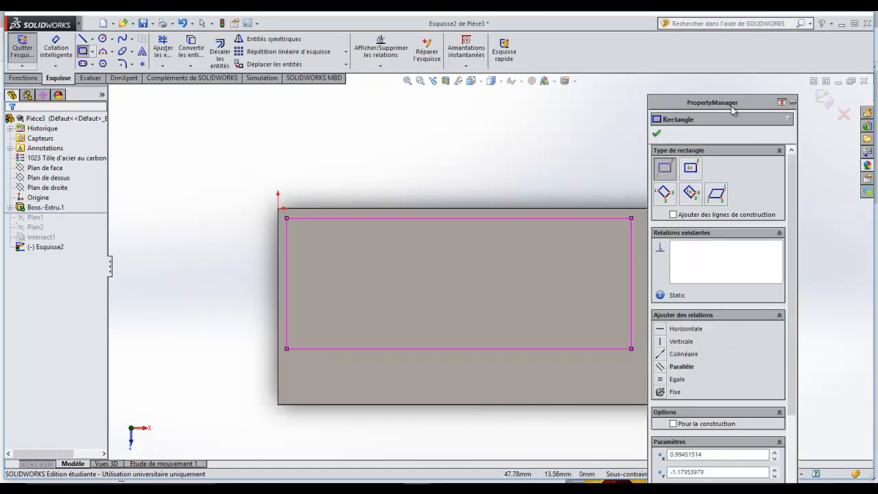
Stretch the rectangle's free corner to about X 48.6 mm, Z 21.6 mm, near the face's opposite corner, and close the sketch
drag(721, 104, 800, 118)
drag(631, 349, 692, 392)
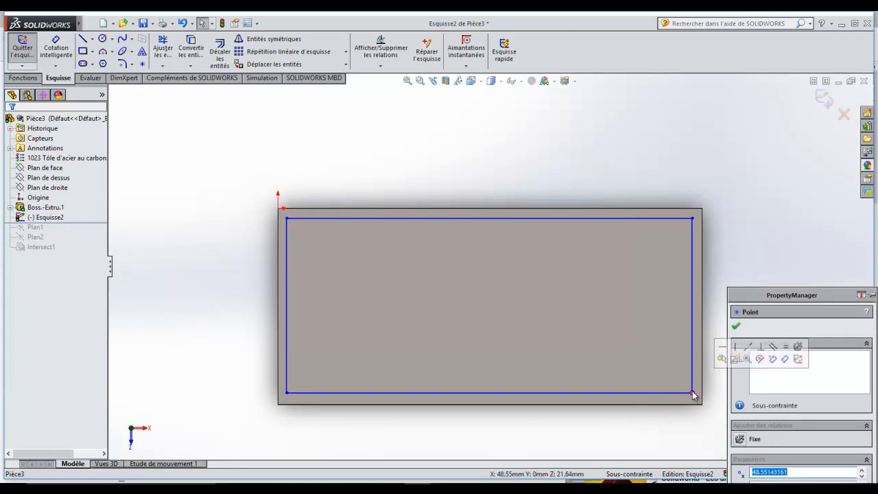
click(736, 327)
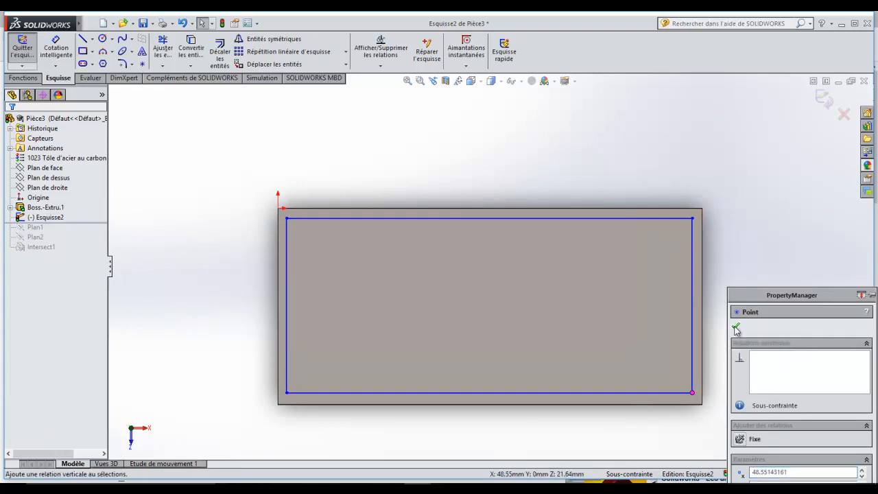
click(823, 98)
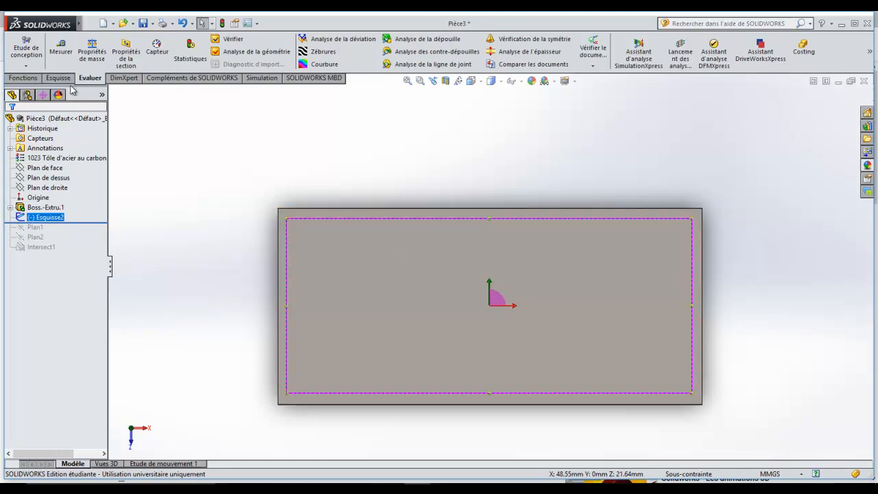
Cut-extrude the rectangle down into the block, extending the cut deep enough to leave only a thin floor
click(28, 78)
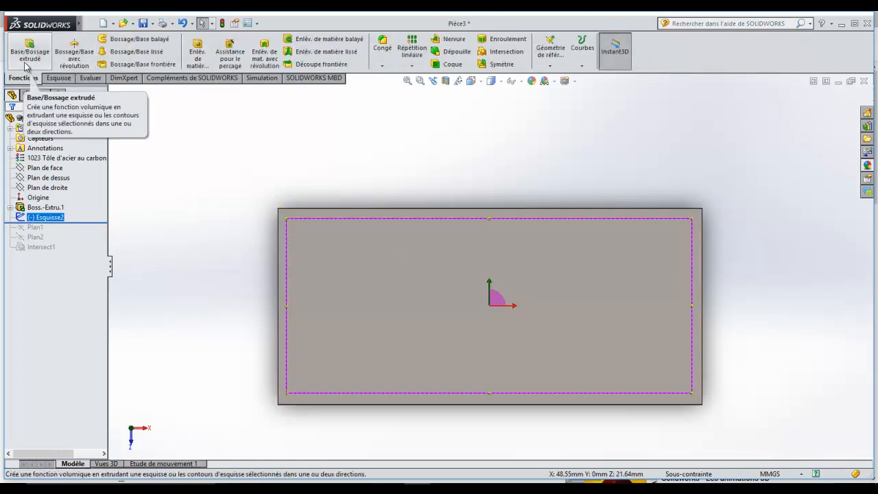
click(197, 57)
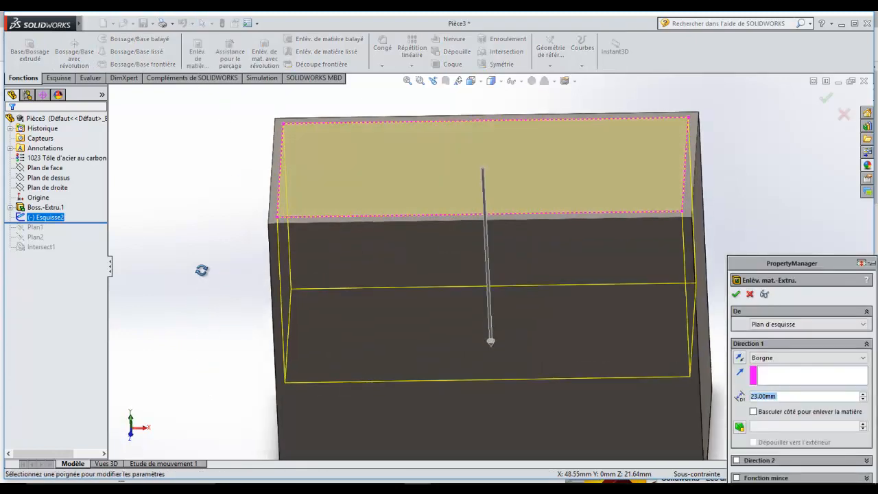
middle_drag(466, 366, 484, 341)
drag(492, 352, 496, 397)
key(f)
mouse_move(495, 358)
mouse_down()
mouse_move(504, 374)
mouse_move(493, 372)
mouse_up()
middle_drag(705, 223, 727, 378)
click(736, 295)
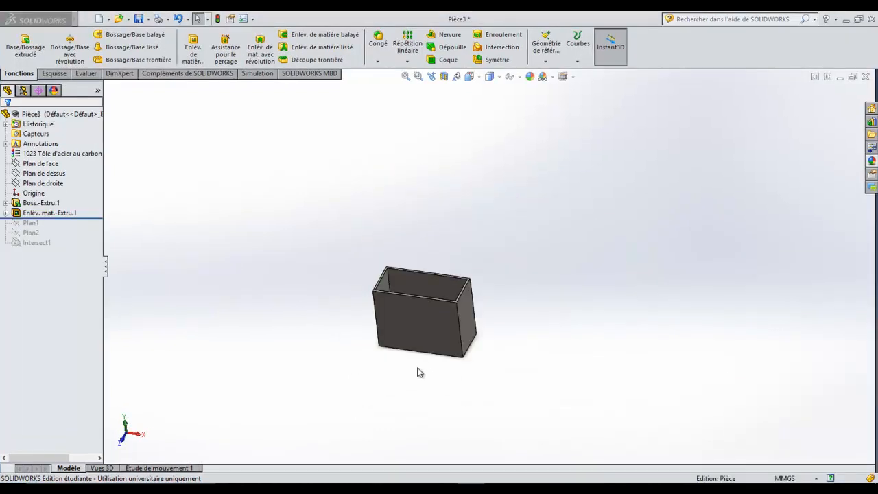
Roll the model history forward past Intersect1, restoring both added planes and the intersection
scroll(405, 369, down, 3)
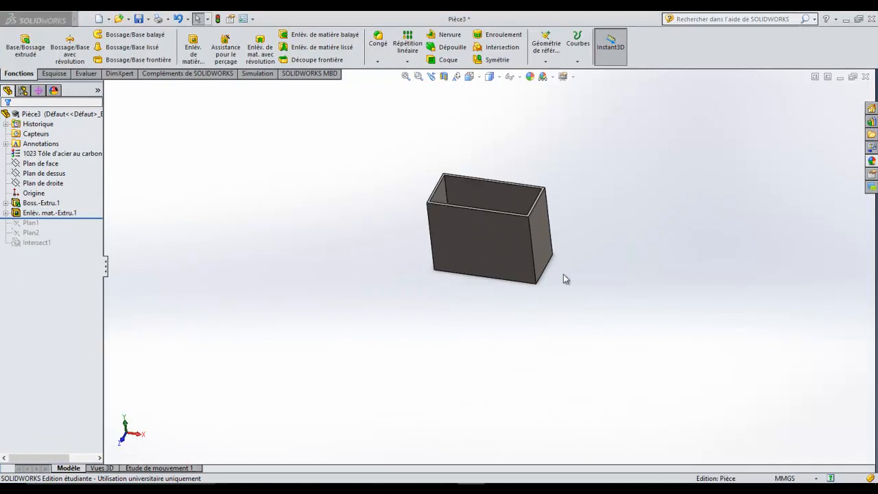
scroll(581, 173, down, 2)
scroll(561, 165, down, 1)
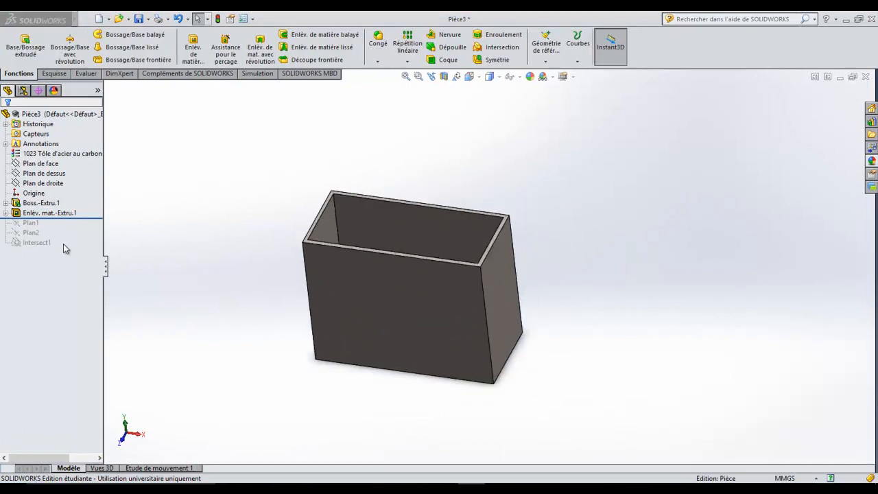
drag(77, 219, 74, 247)
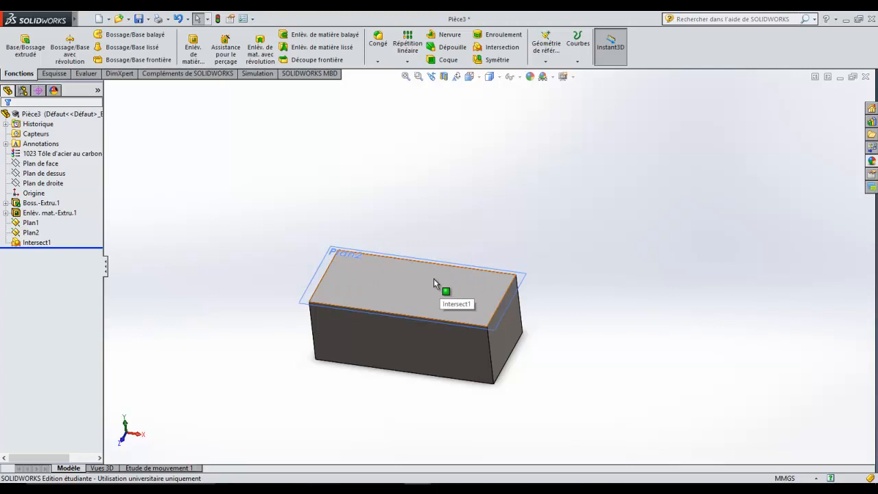
Open Intersect1 for editing and recompute the intersection of Plan2 with Enlèv. mat.-Extru.1
click(28, 243)
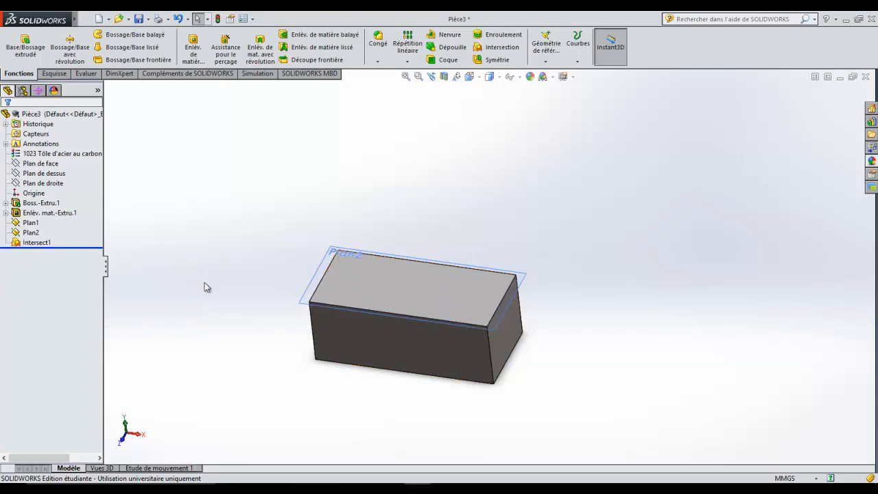
click(32, 242)
right_click(31, 246)
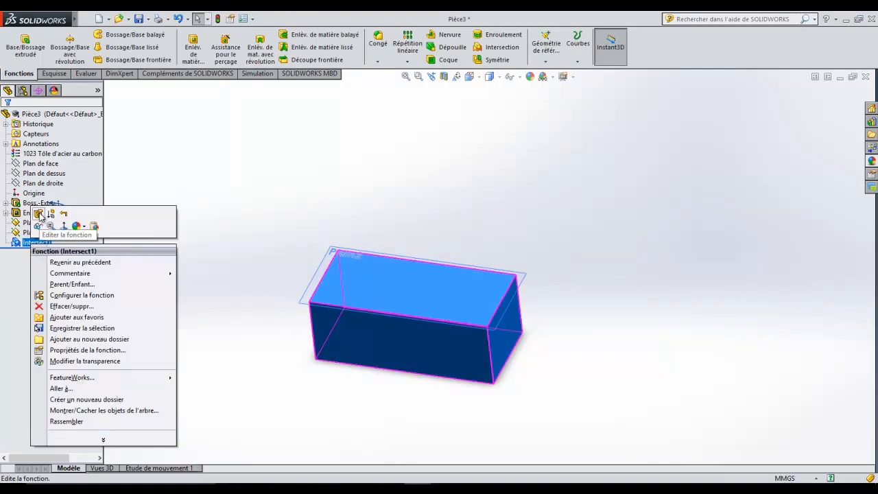
click(40, 215)
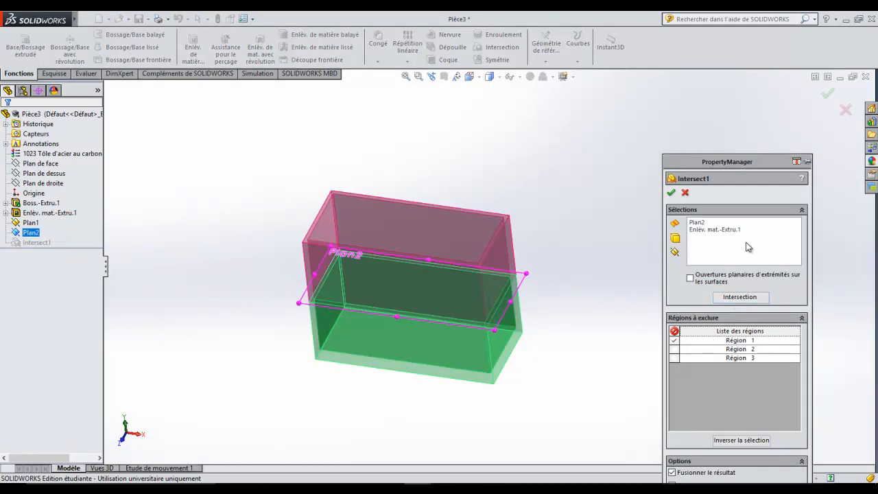
click(744, 298)
click(709, 237)
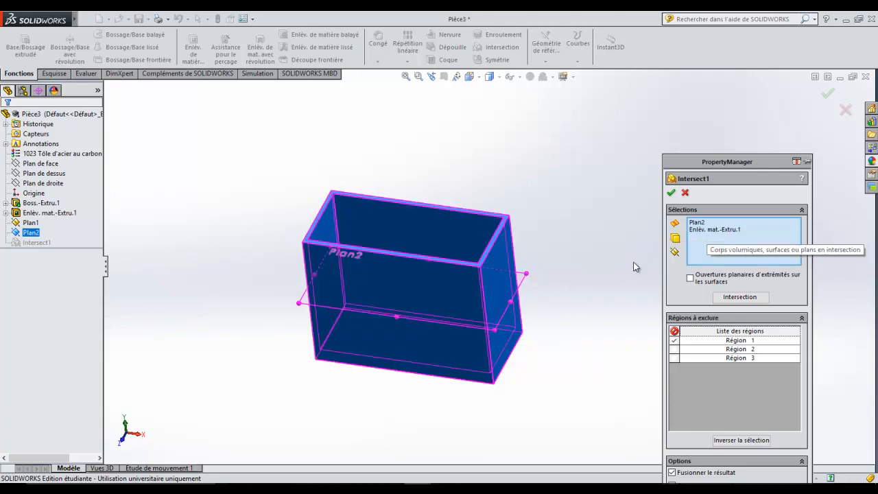
Toggle the exclusion of Région 1 and Région 3 to examine which part of the box each one covers
click(675, 340)
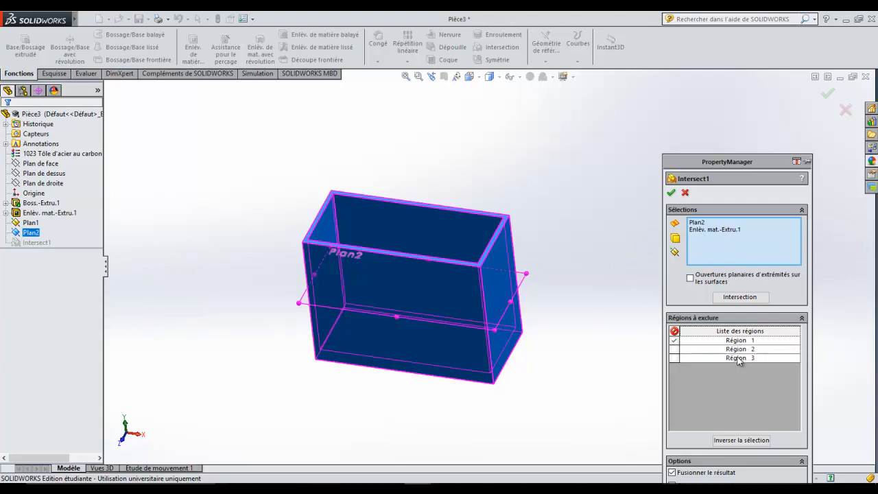
click(675, 339)
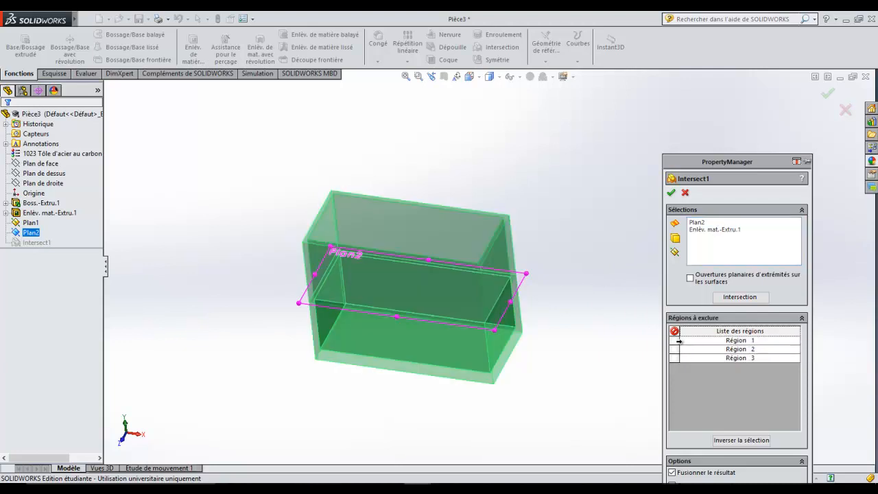
click(674, 340)
click(675, 340)
click(675, 358)
click(675, 358)
Exclude Région 2, the inner volume below Plan2, together with Région 1 above the plane, and complete the intersection
click(675, 349)
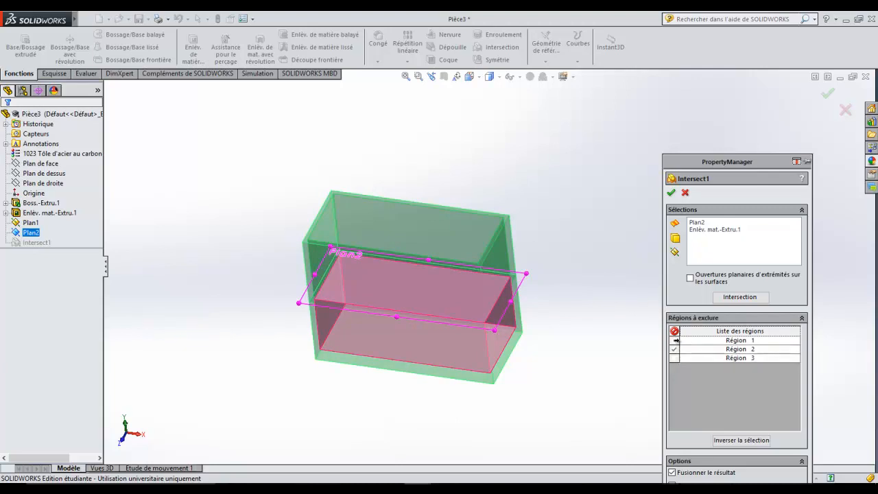
click(675, 340)
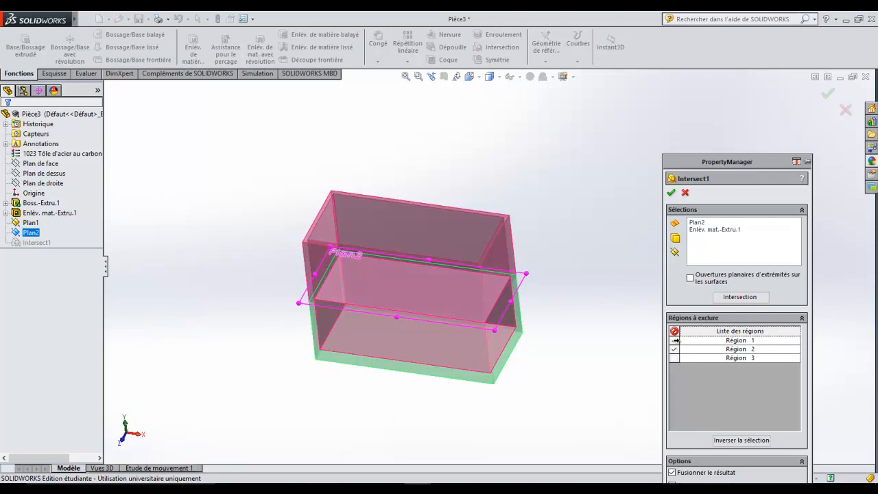
click(671, 192)
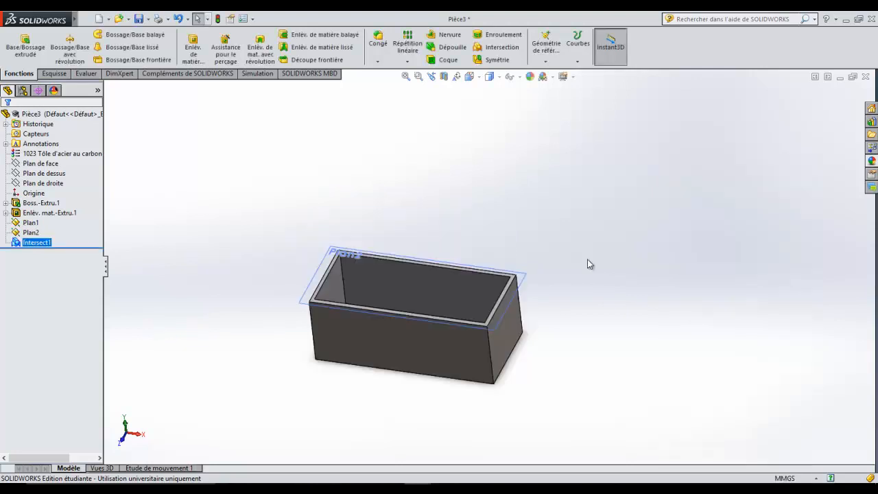
Check the cut hollow box's volume and mass in the mass properties
click(83, 74)
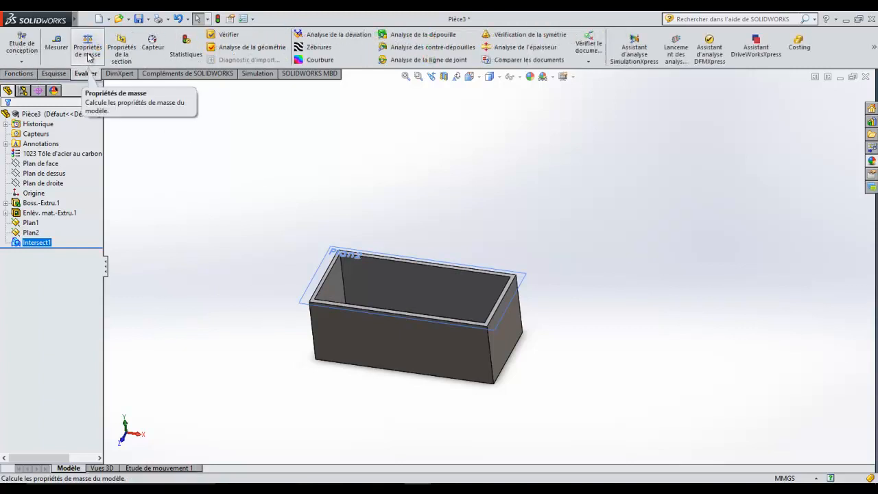
click(87, 47)
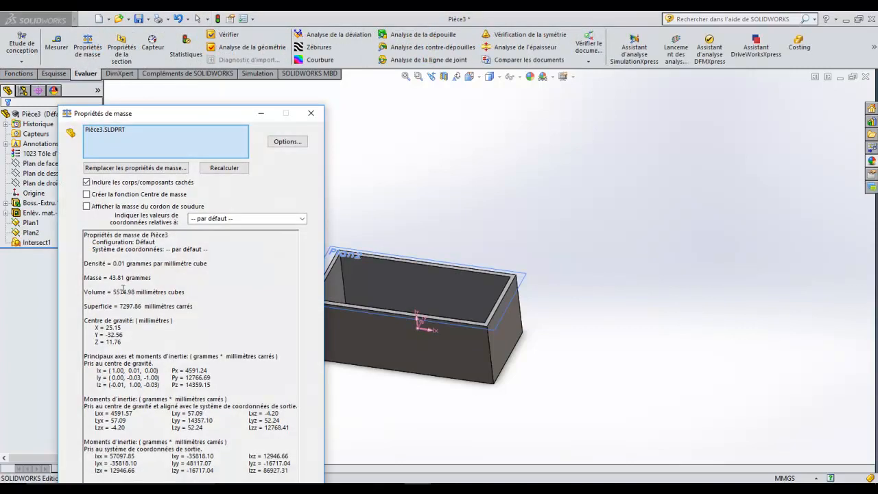
double_click(120, 292)
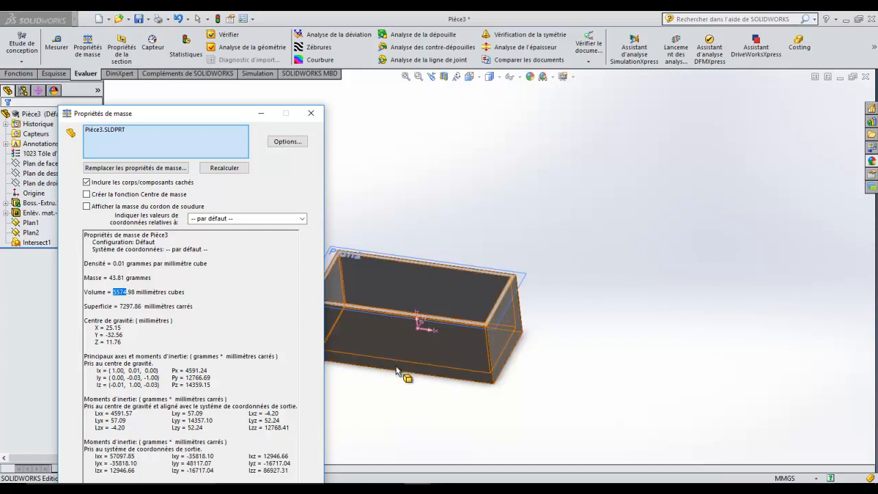
scroll(396, 366, up, 1)
scroll(362, 291, down, 2)
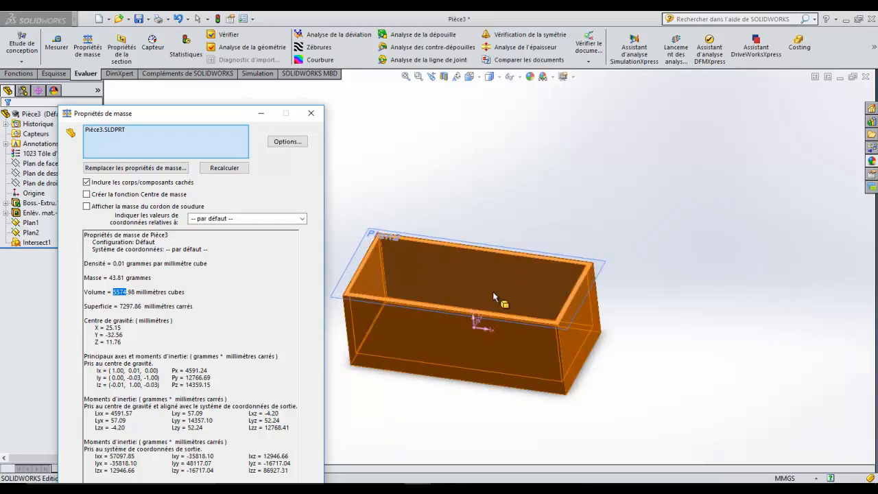
click(116, 277)
key(Escape)
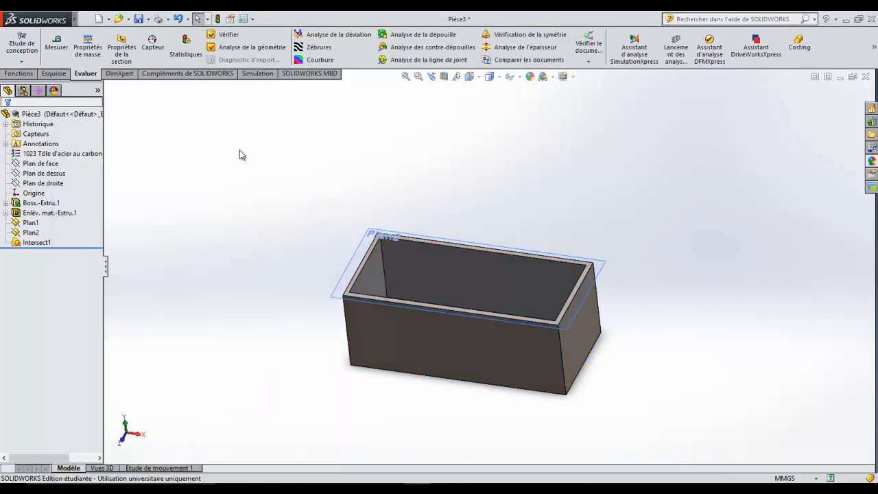
Open Intersect1 for editing and exclude Région 1 and Région 3 while keeping Région 2, the inner volume below Plan2
click(36, 243)
right_click(43, 244)
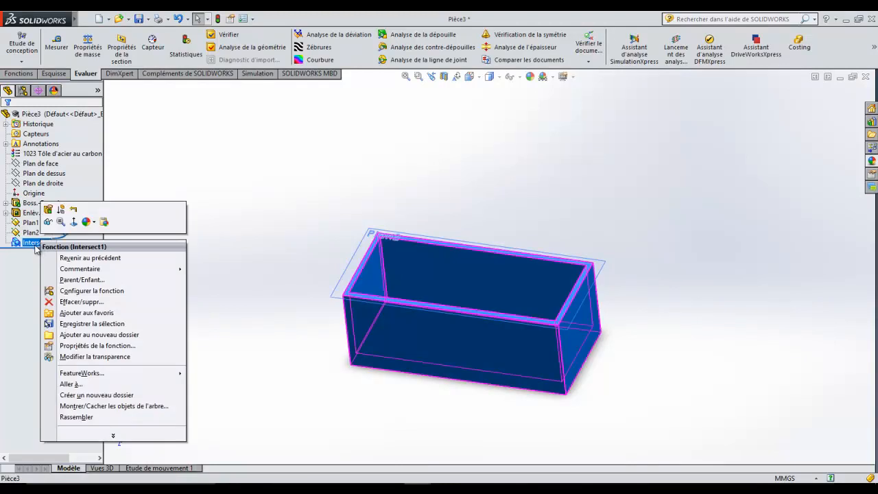
click(48, 210)
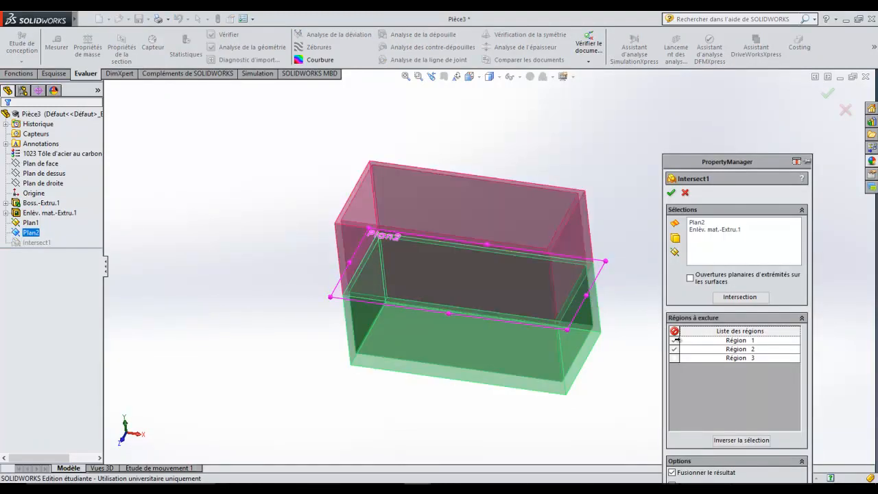
click(674, 340)
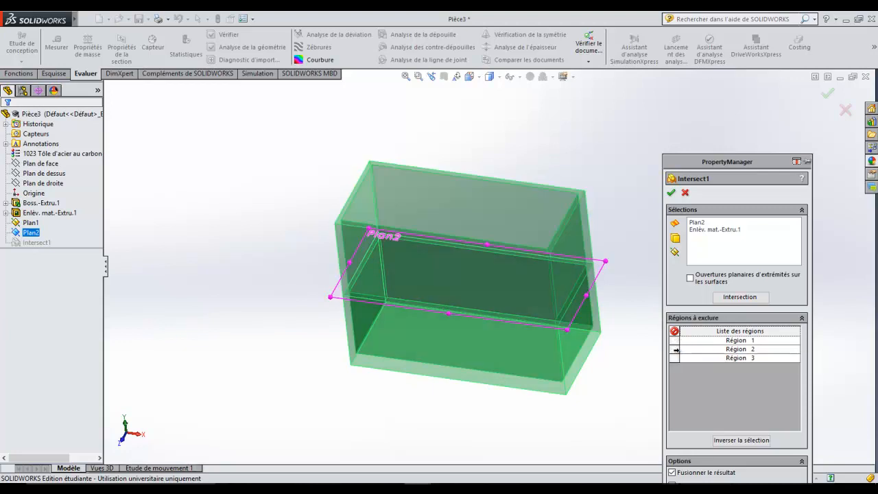
click(674, 357)
click(676, 340)
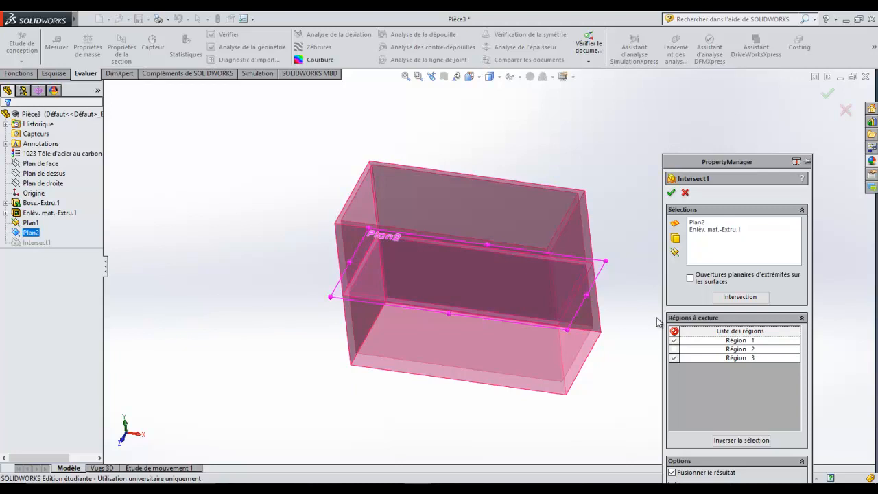
Toggle the exclusion of the three regions to examine which one is the inner volume below Plan2
click(675, 340)
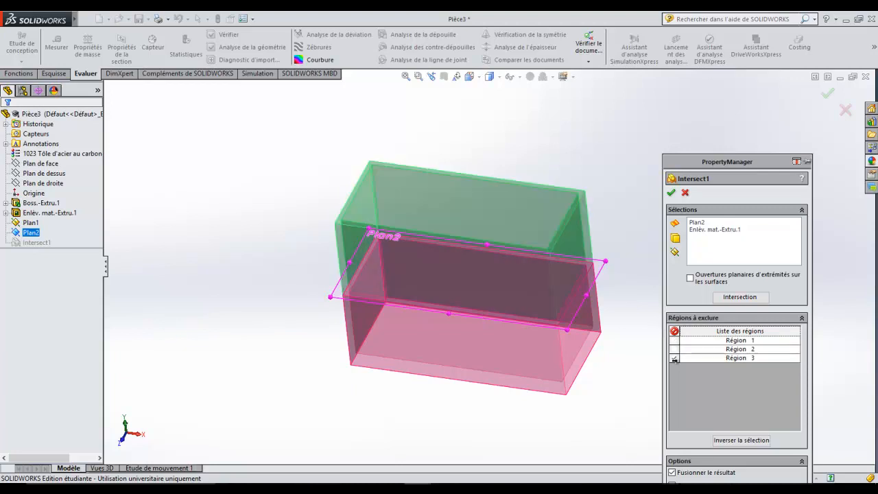
click(675, 357)
click(675, 349)
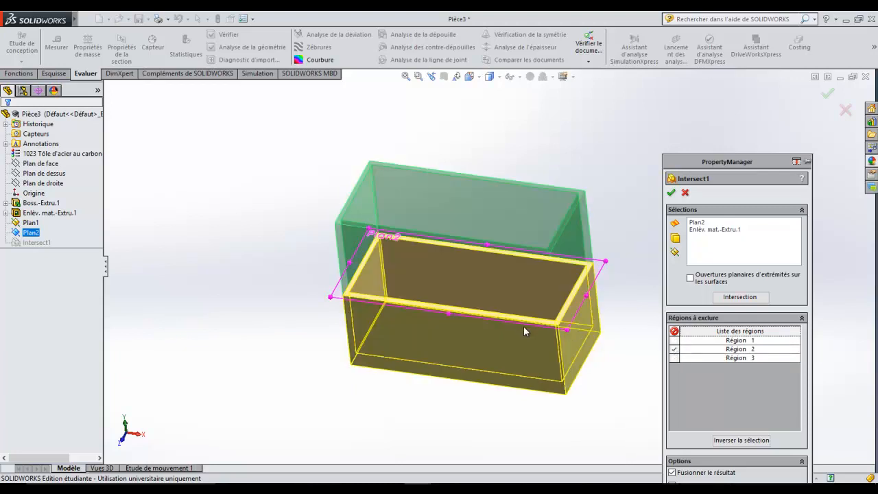
click(675, 349)
Exclude Région 3 and Région 1 so that only the inner volume below Plan2 is kept, and complete the intersection
click(675, 358)
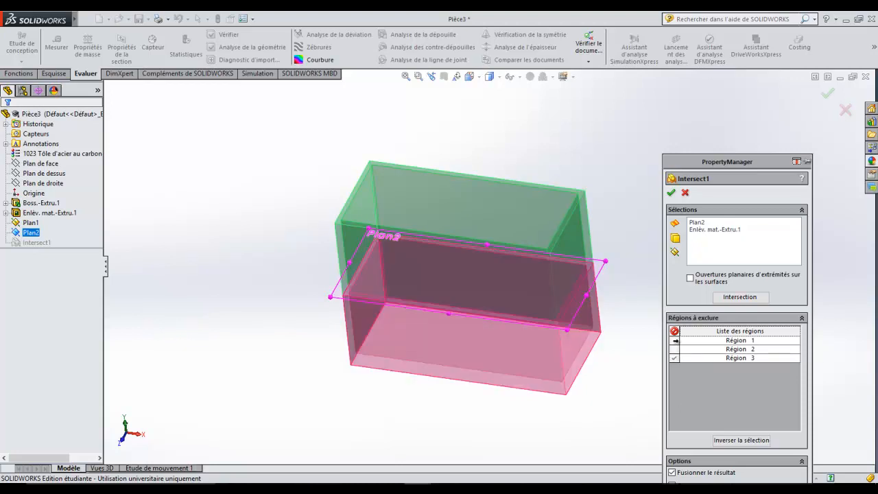
click(675, 340)
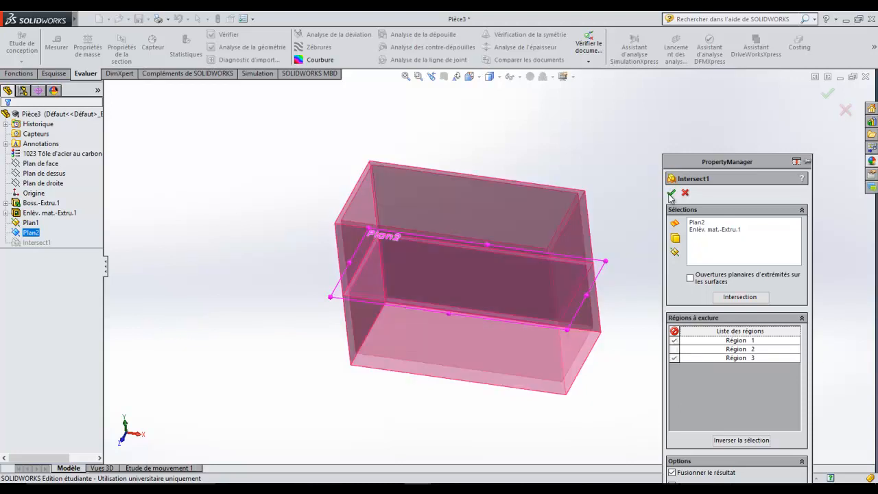
click(670, 194)
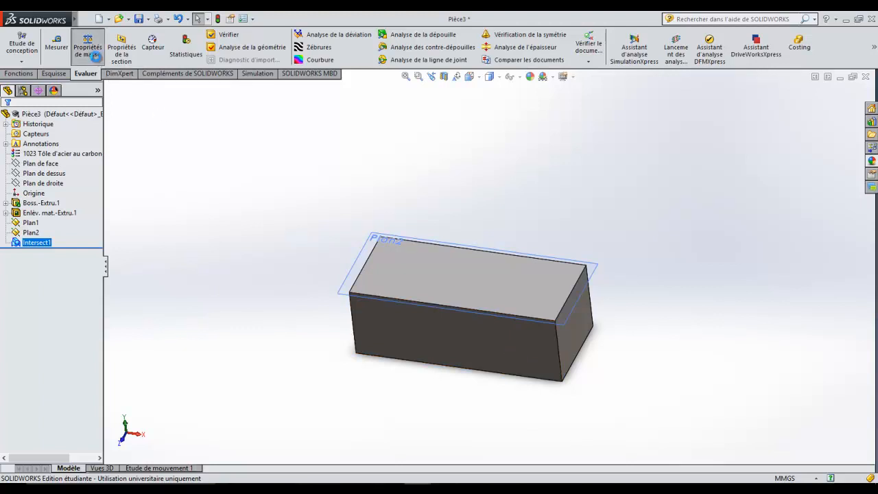
Check the volume and mass of the solid inner volume below Plan2 in the mass properties
click(88, 49)
double_click(119, 294)
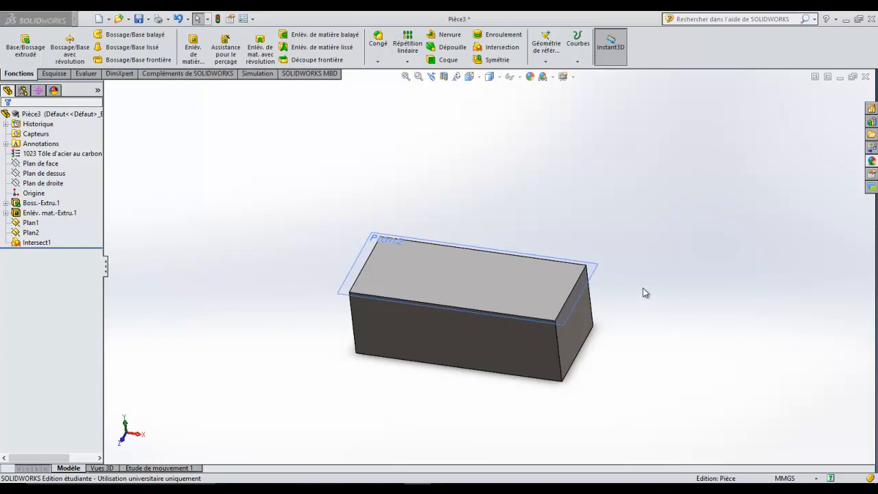
Create a new part document and start a sketch on Plan de face
click(98, 20)
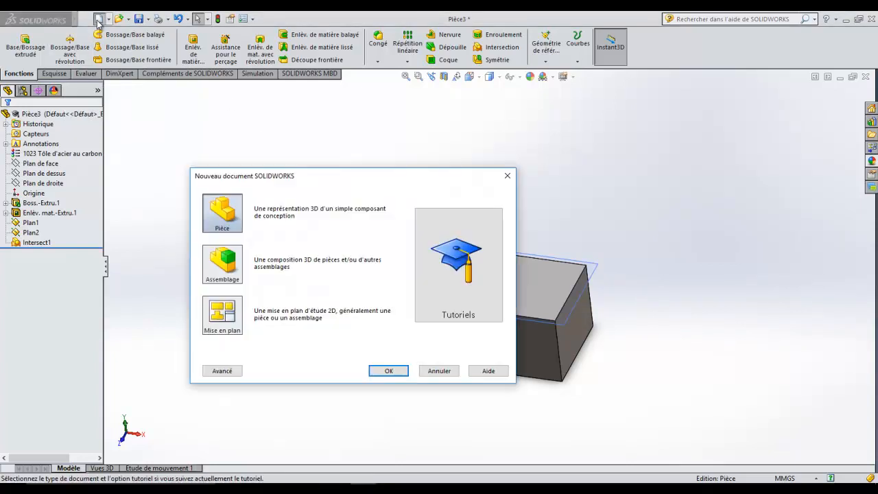
click(388, 368)
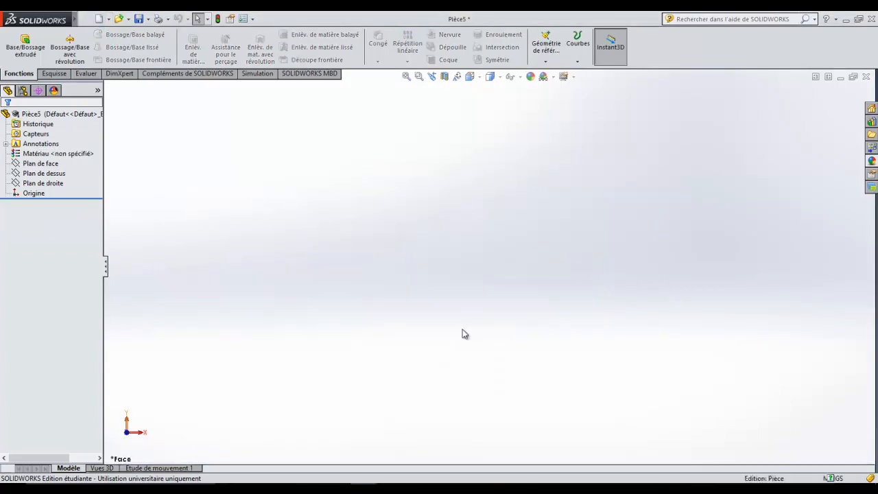
click(56, 74)
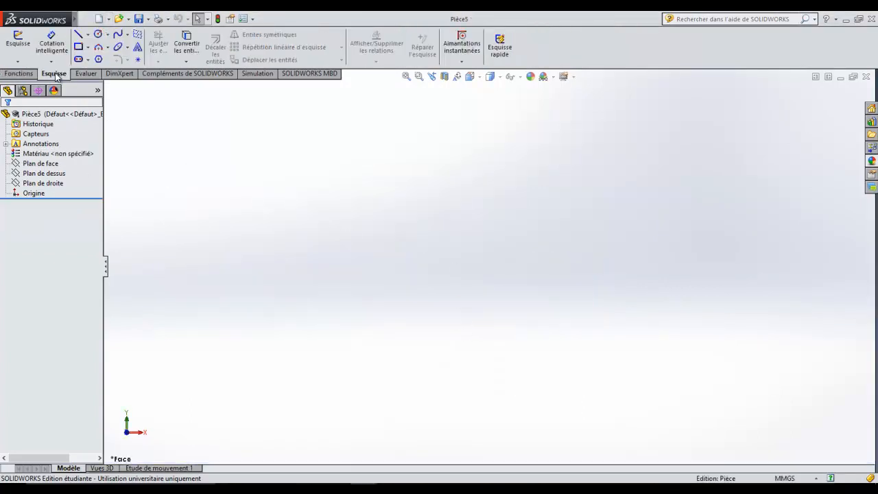
click(17, 48)
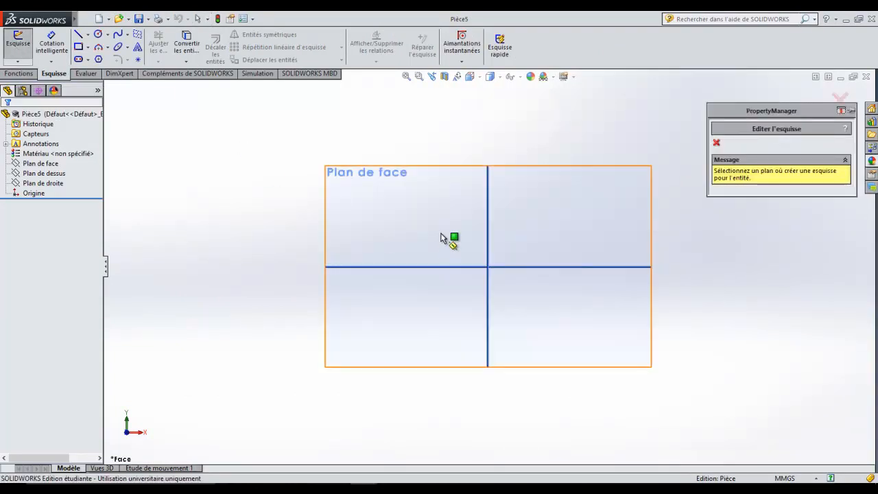
click(440, 237)
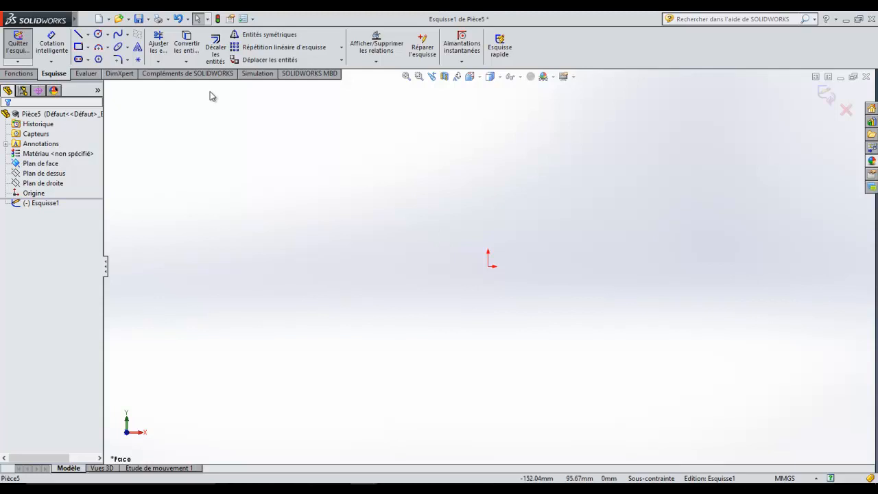
Draw a roughly vertical construction line about 118 mm long, running from above the origin to below it
click(87, 33)
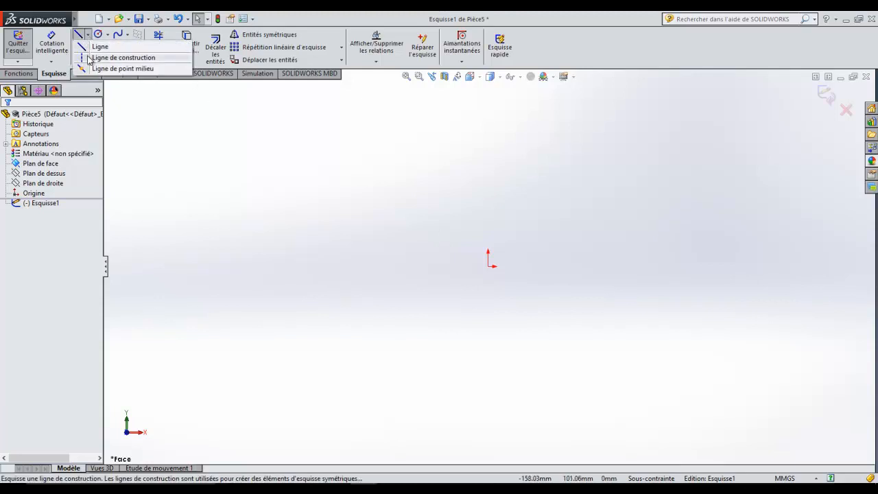
click(89, 59)
click(488, 265)
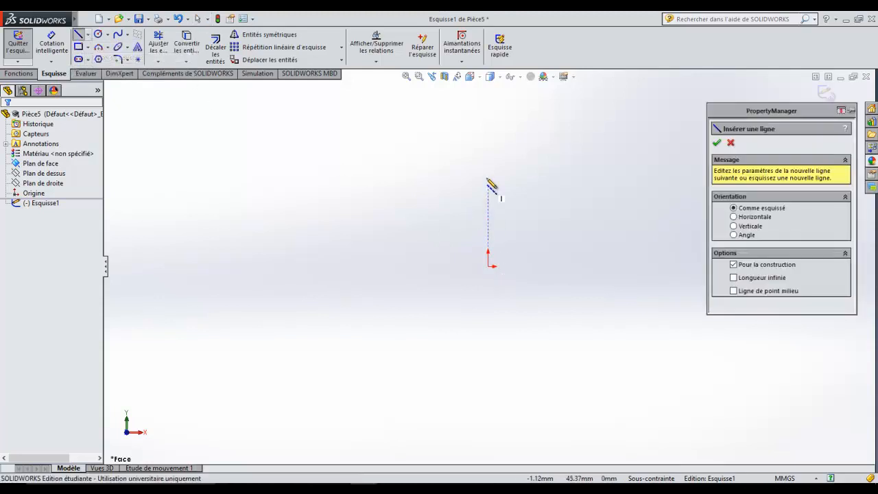
click(488, 172)
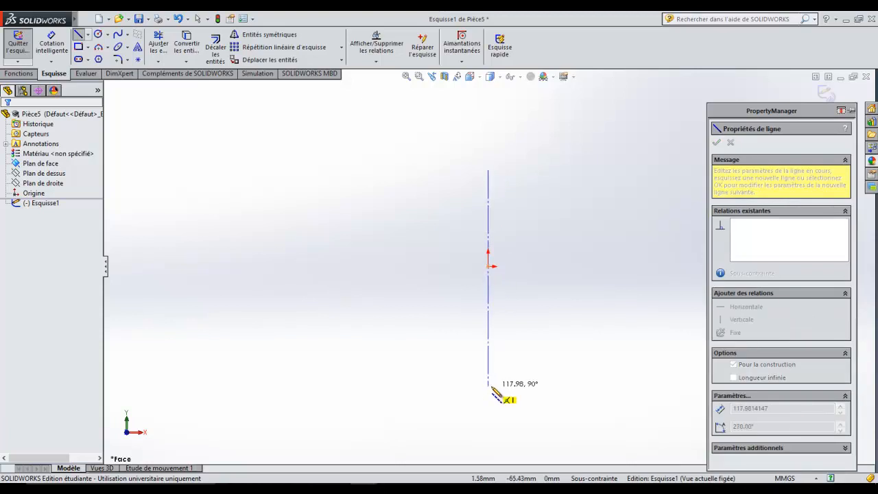
double_click(491, 386)
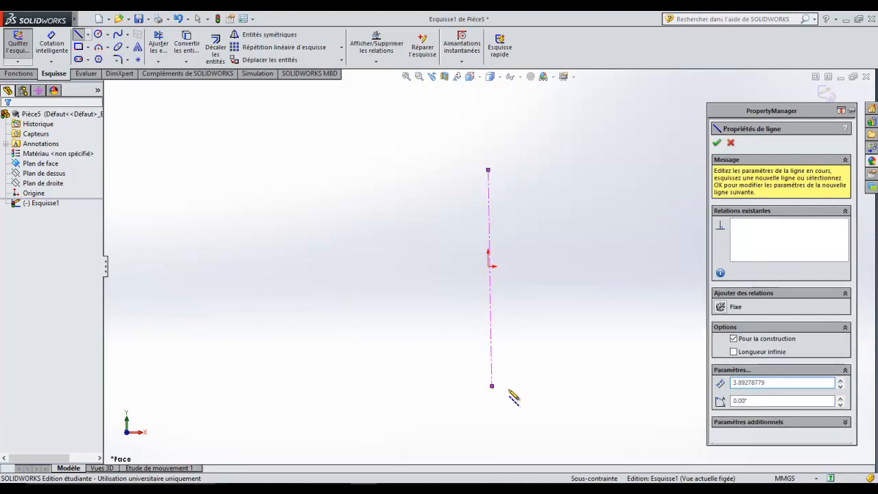
key(Escape)
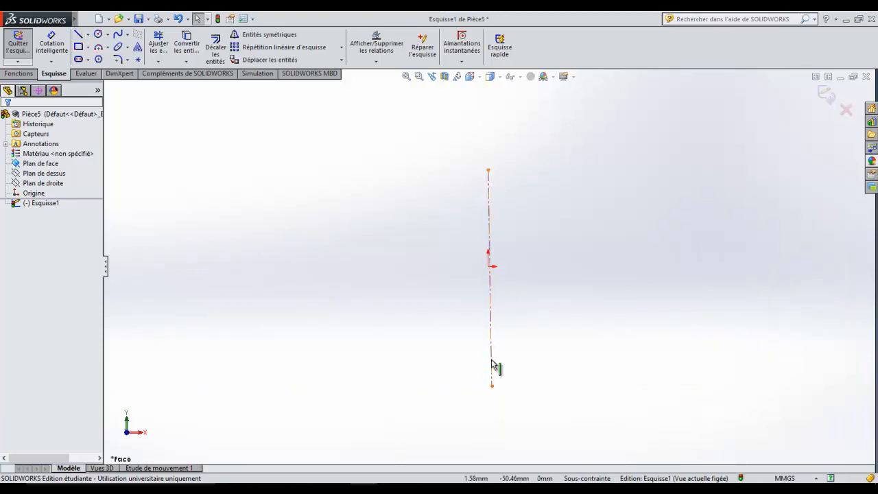
Add a vertical relation to the construction line
right_click(491, 365)
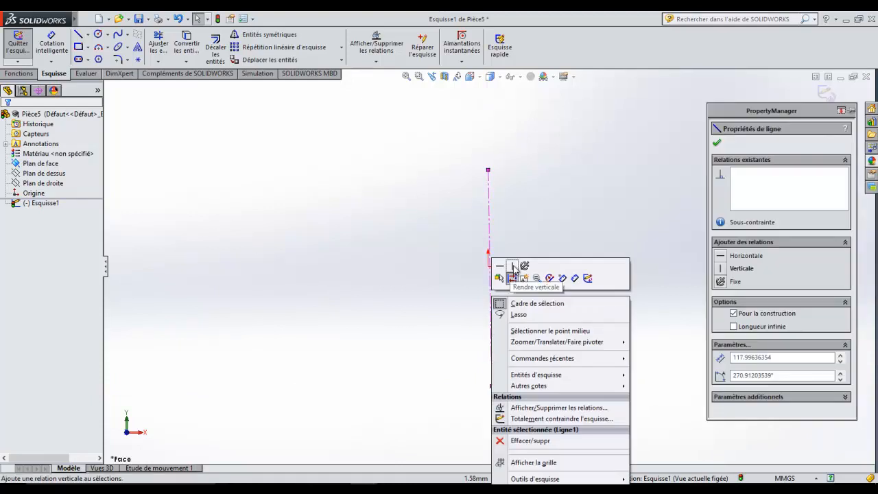
key(Escape)
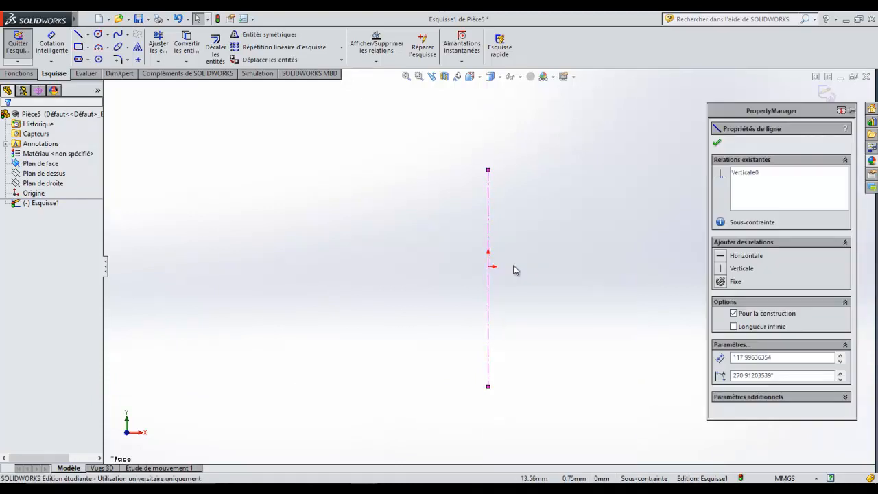
right_click(490, 296)
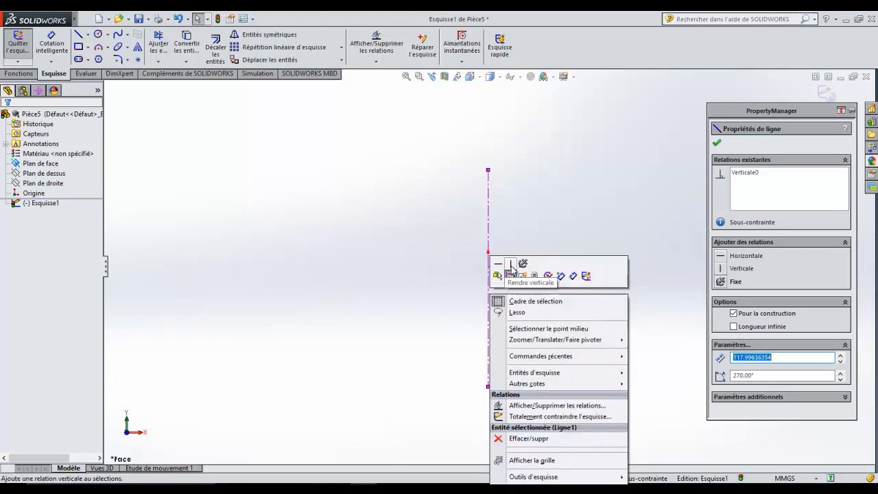
click(522, 226)
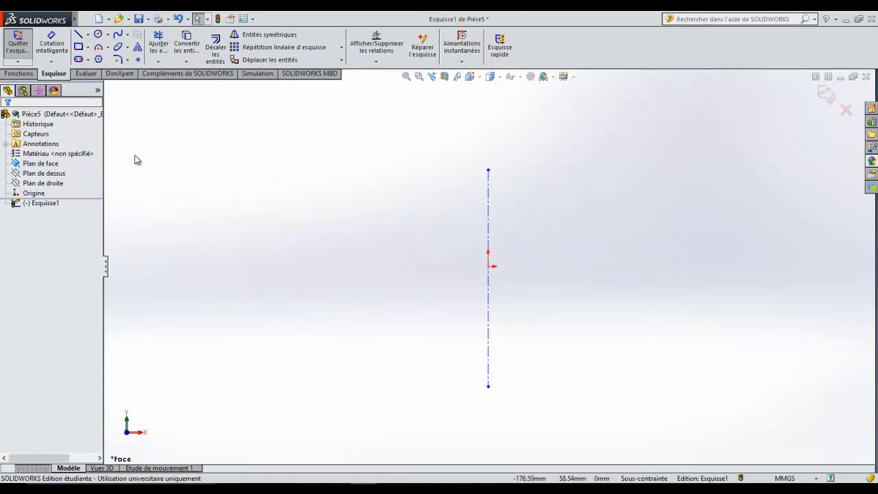
Sketch a circle centred on the origin with a radius of about 47 mm
click(97, 34)
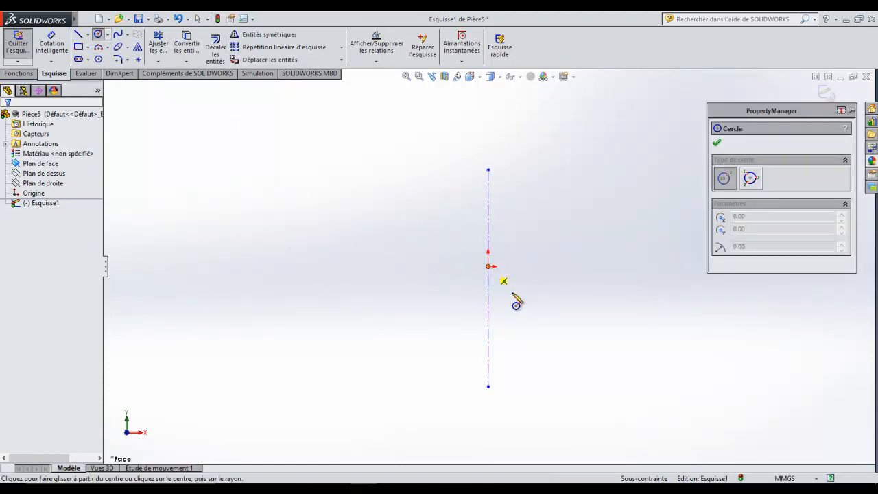
click(488, 266)
click(555, 319)
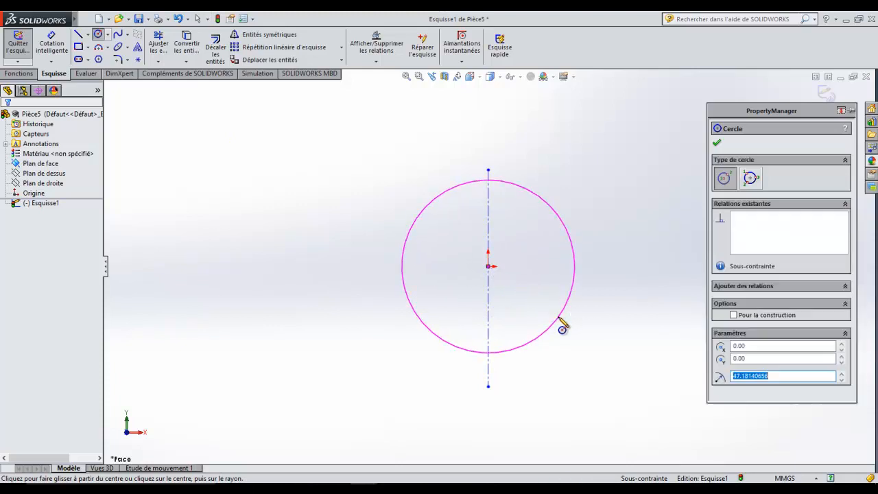
key(Escape)
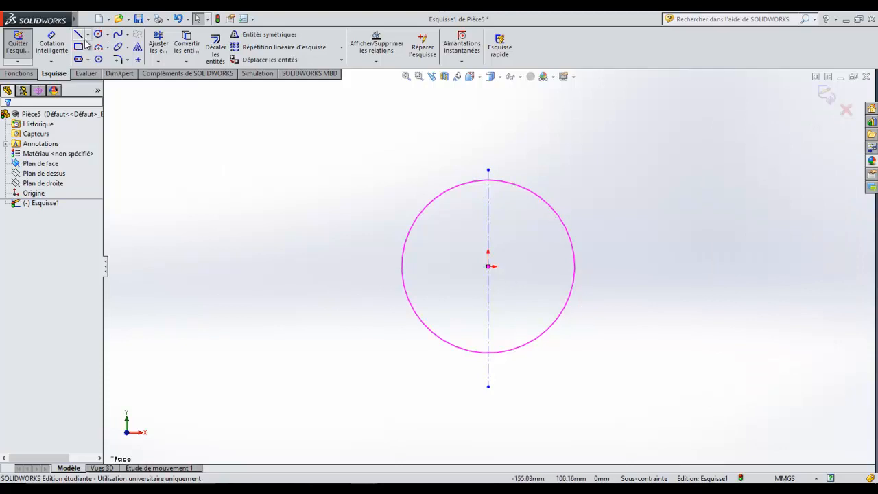
Place sketch points at the circle's top and bottom, where it crosses the construction line
click(138, 59)
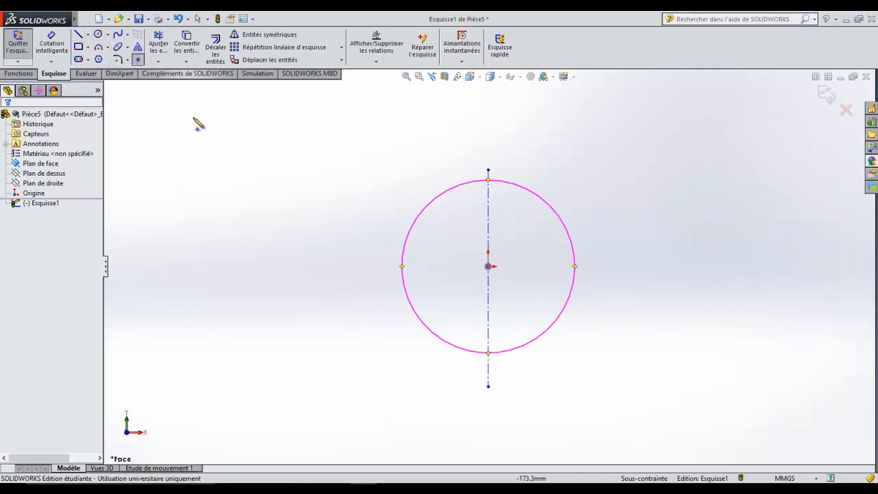
click(488, 180)
click(488, 354)
key(Escape)
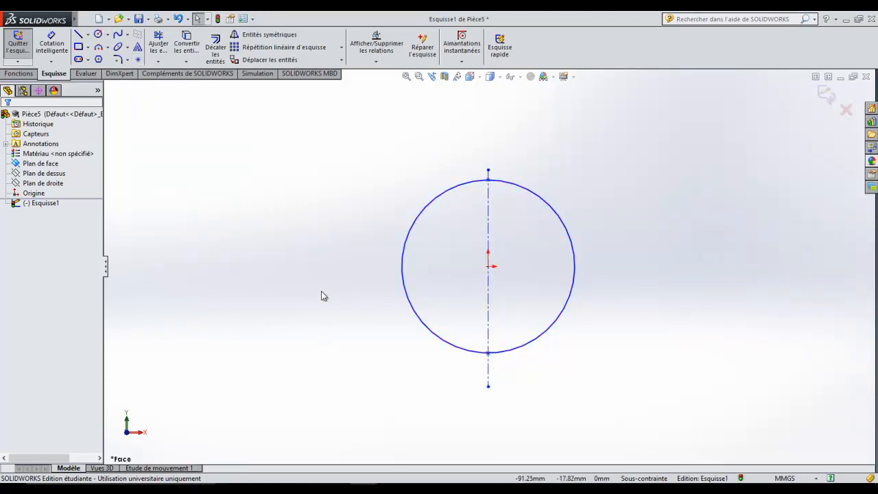
Trim away the circle's right half between the two sketch points and exit the sketch
click(161, 62)
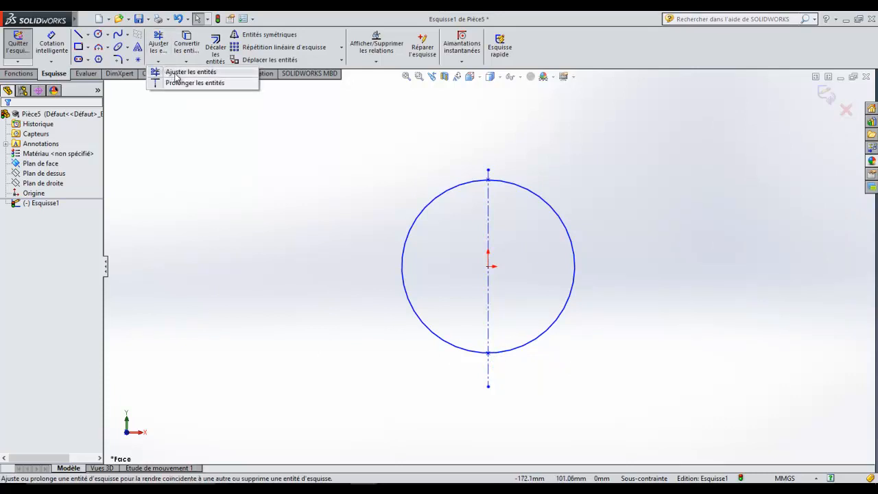
click(180, 73)
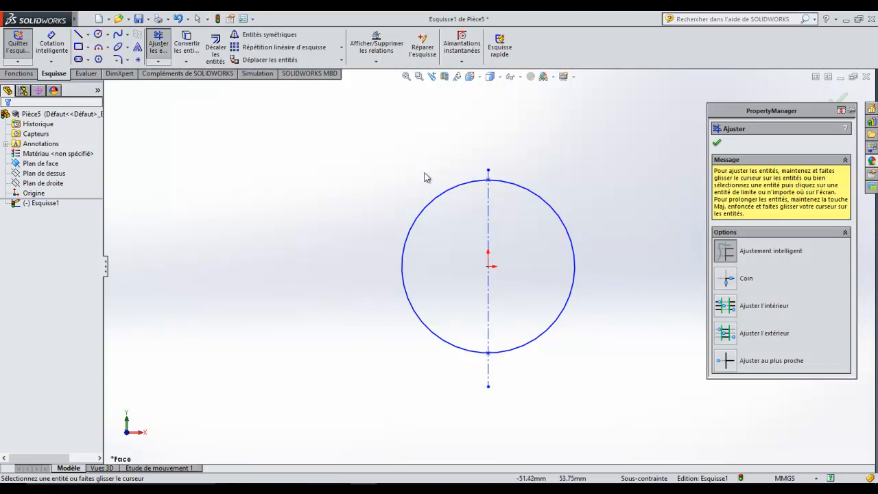
drag(558, 206, 547, 227)
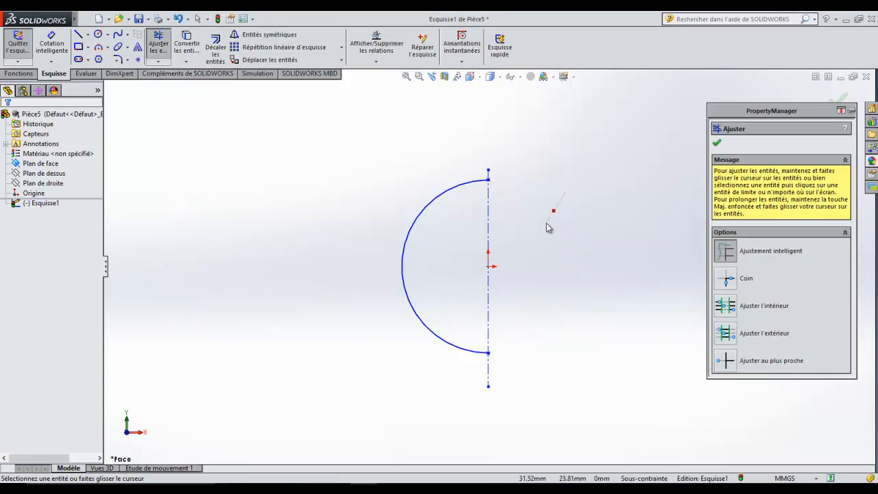
click(716, 142)
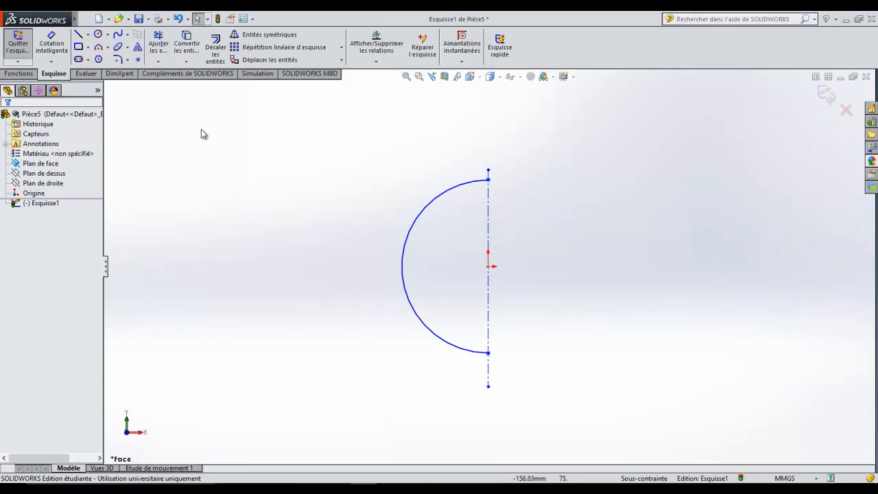
click(18, 49)
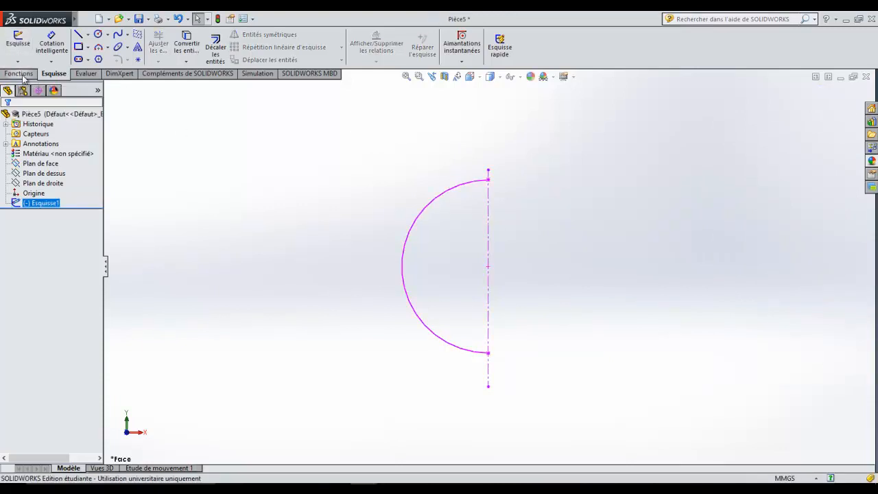
click(25, 74)
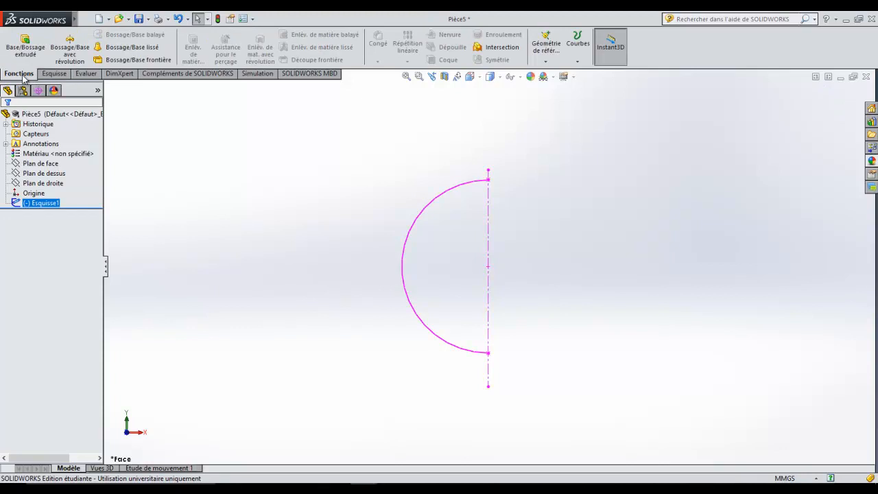
Start a 360-degree thin revolve of the open half-circle, declining automatic closure and reselecting the vertical construction line as the axis
click(71, 60)
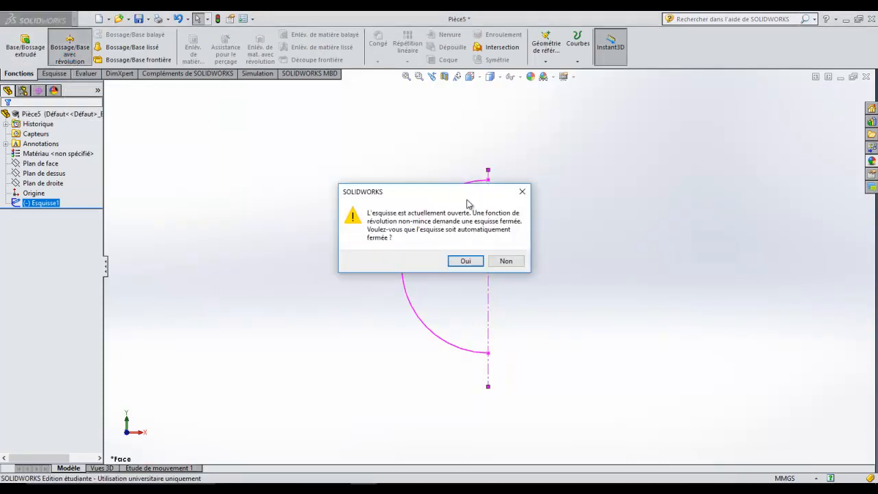
drag(465, 194, 319, 181)
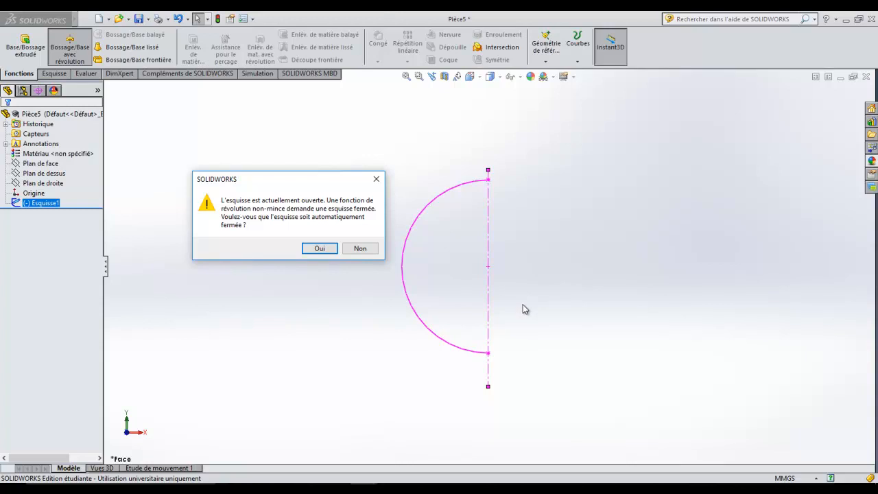
click(366, 253)
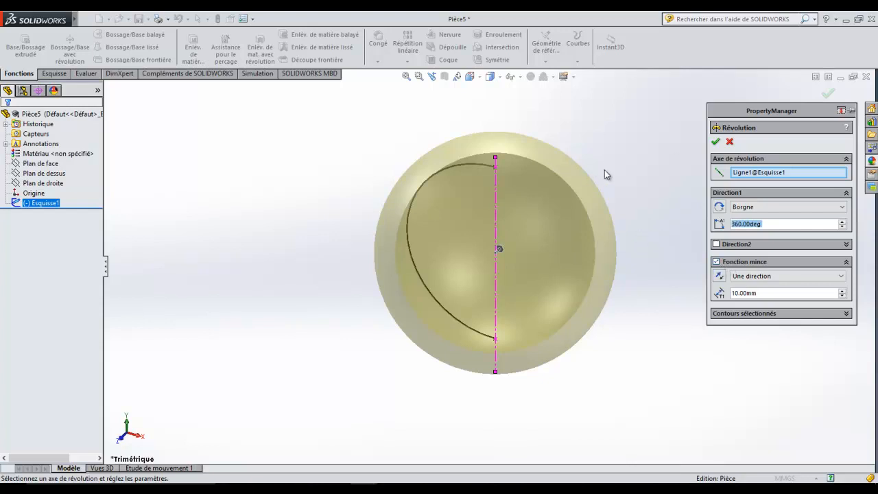
click(783, 175)
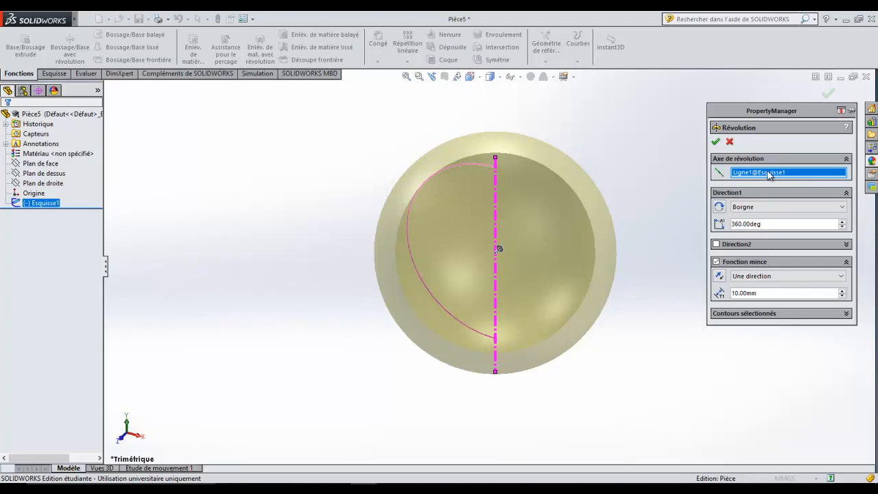
right_click(745, 171)
click(779, 188)
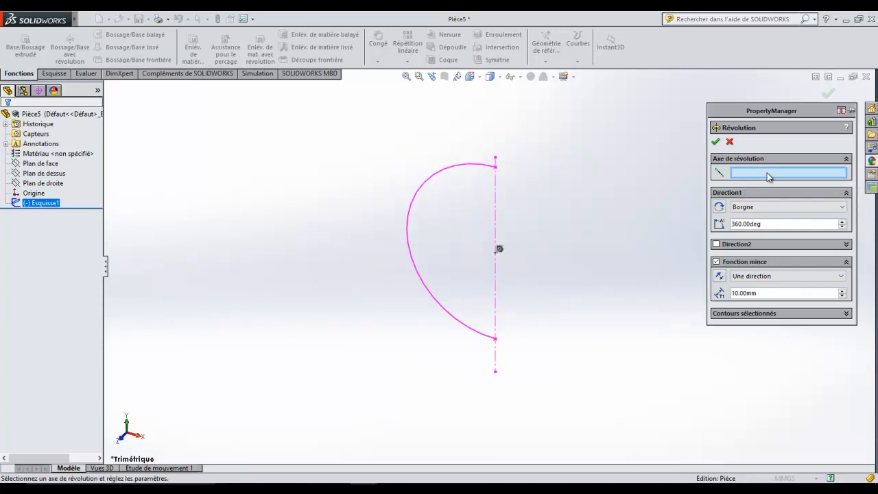
click(495, 213)
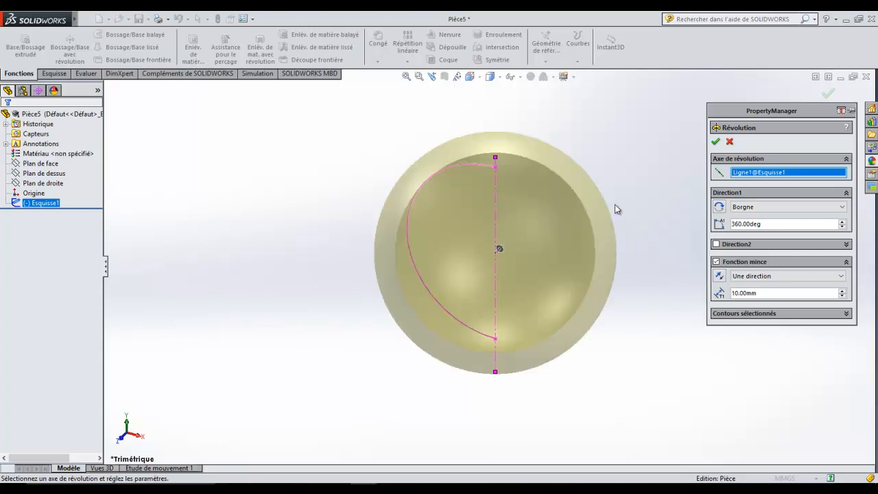
Keep the revolve as a thin feature, set its one-direction wall thickness to 2 mm, and create the hollow sphere
click(717, 262)
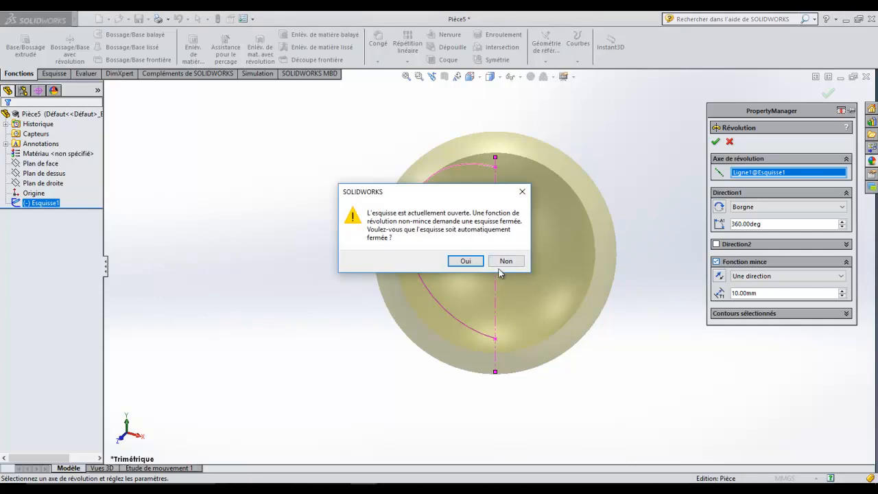
click(505, 262)
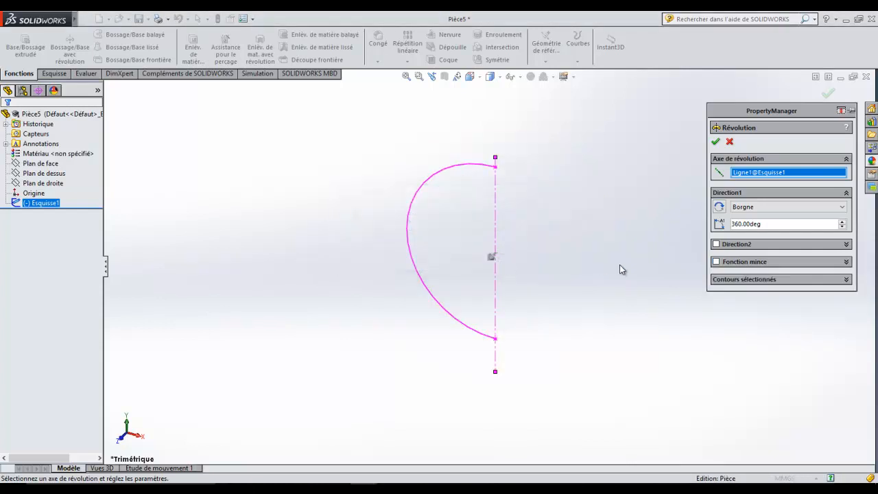
click(716, 261)
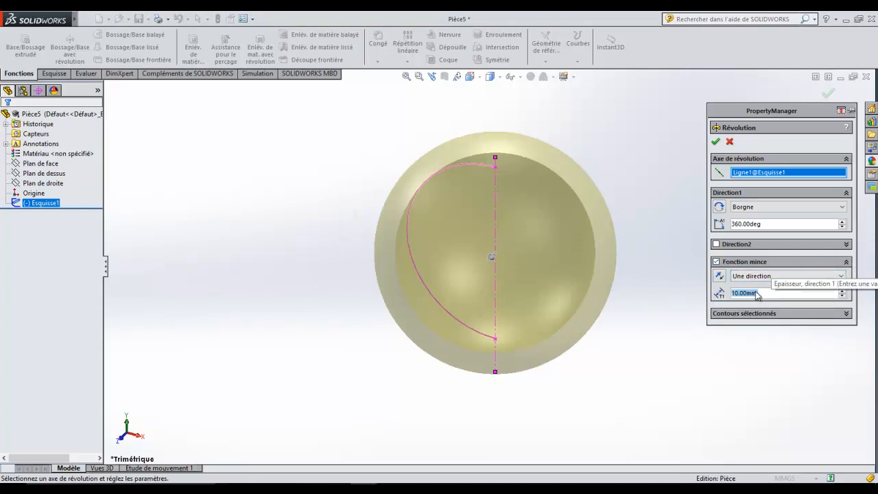
text(2)
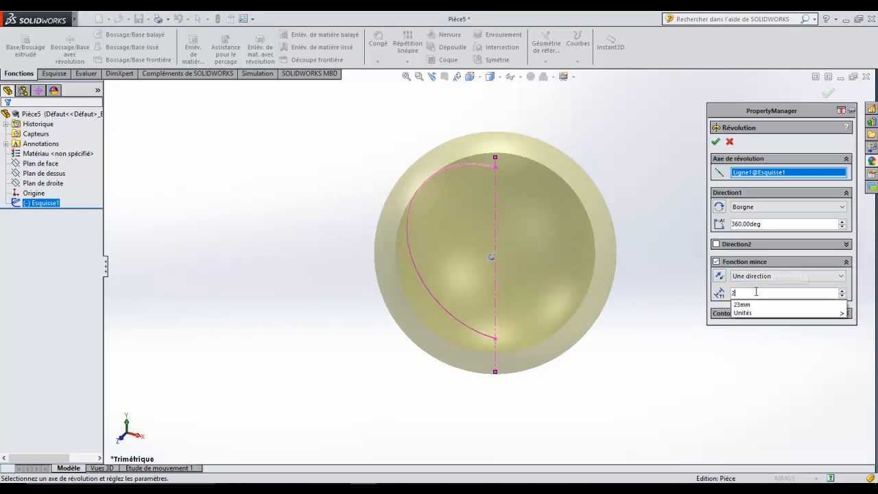
key(Return)
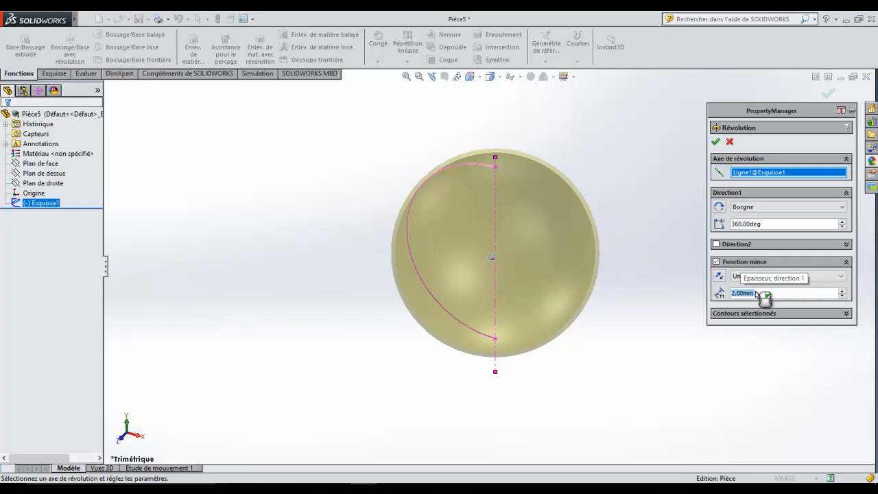
click(716, 142)
Inspect the inside of the hollow sphere with a section view on the front plane offset about 14 mm, closing it without keeping the section
middle_drag(658, 282, 628, 255)
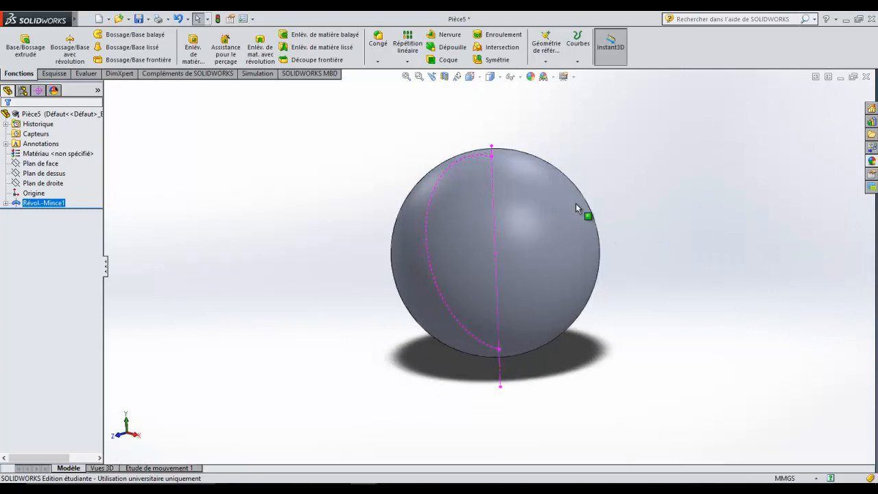
click(444, 77)
drag(473, 260, 465, 283)
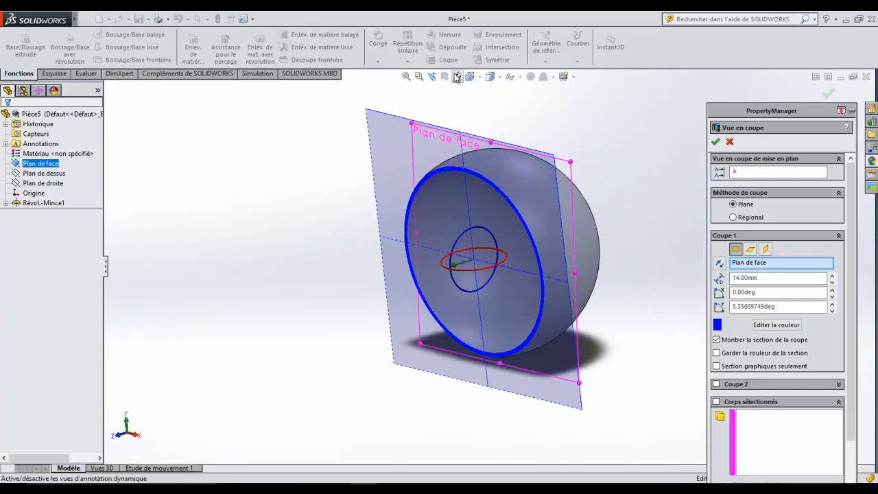
click(729, 141)
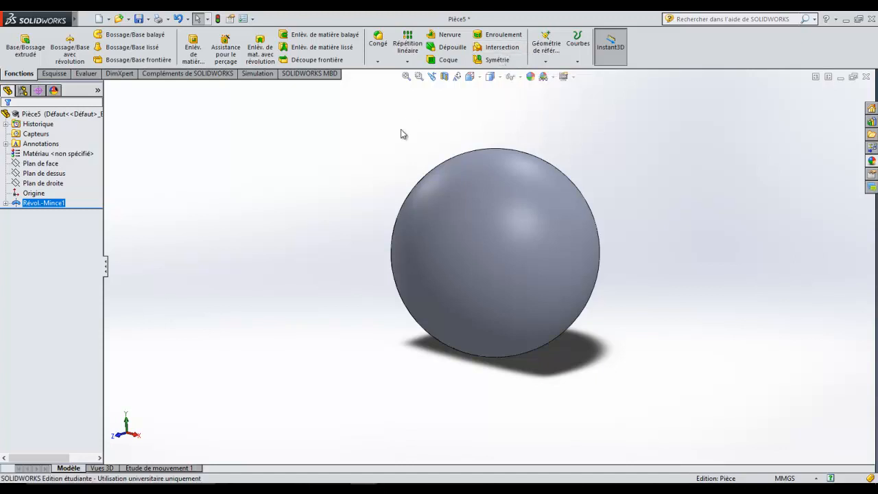
mouse_move(355, 293)
middle_down()
mouse_move(372, 294)
mouse_move(388, 251)
middle_up()
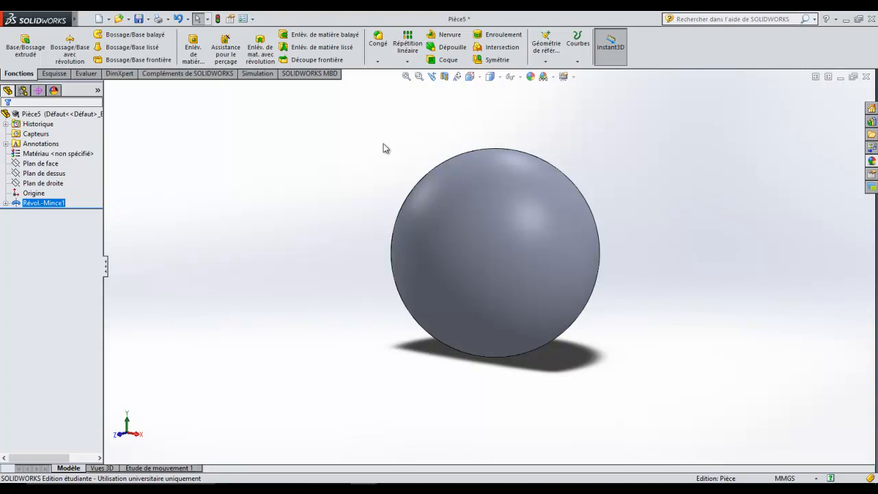
Sketch a corner rectangle on the front plane enclosing the sphere's lower part, its upper-left corner at about X -57, Y 21 mm
click(469, 76)
click(484, 117)
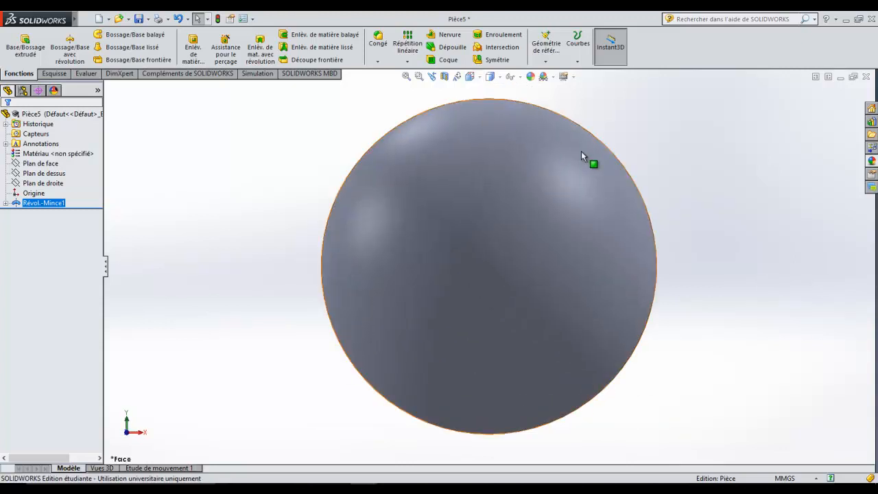
click(53, 73)
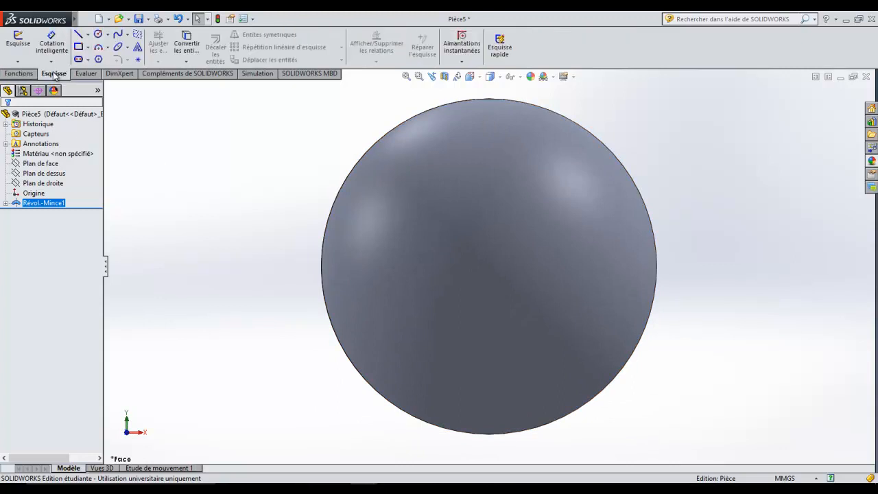
click(21, 45)
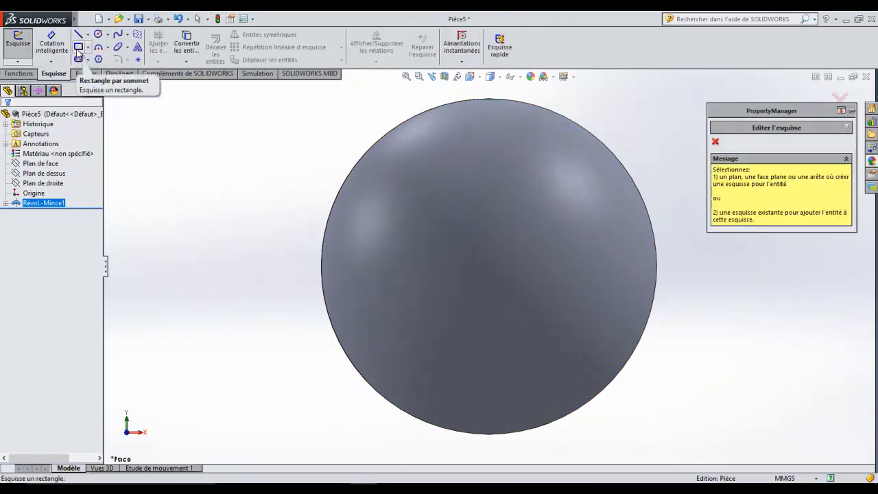
click(43, 164)
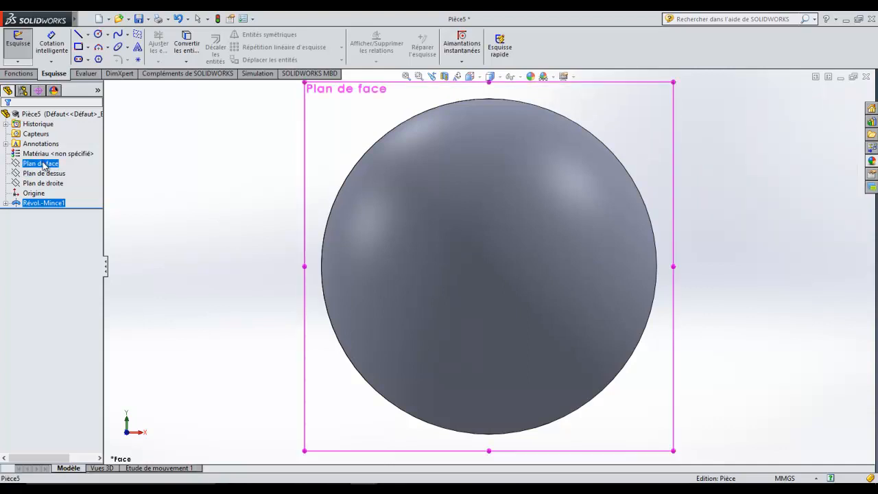
click(78, 48)
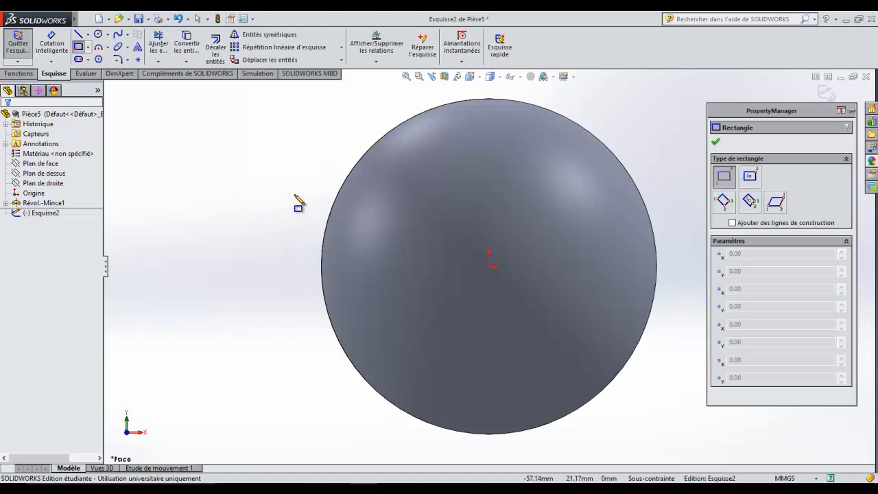
click(294, 197)
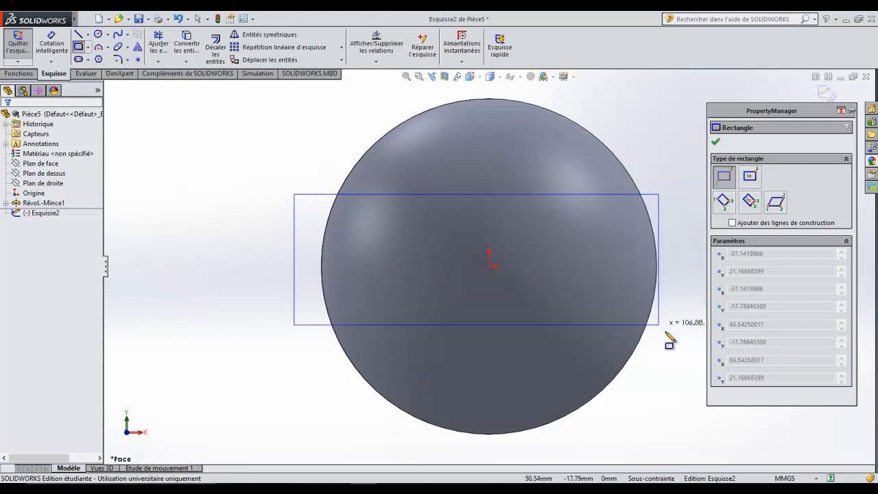
click(682, 443)
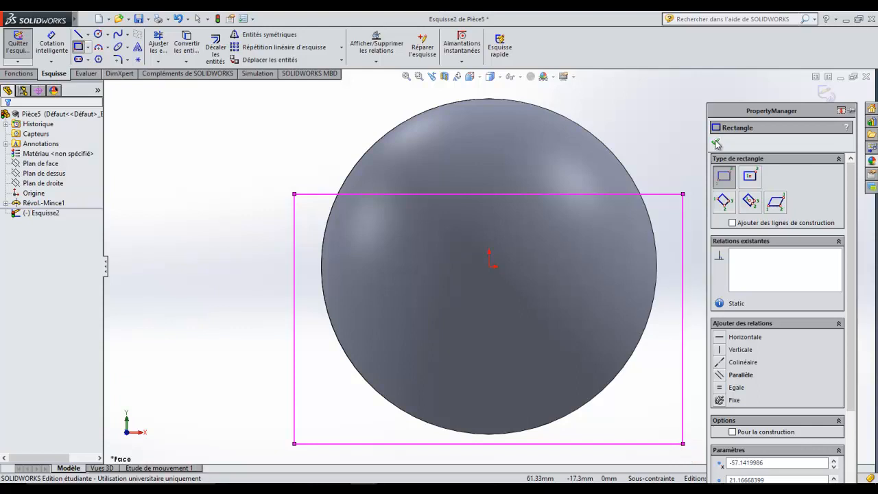
key(Escape)
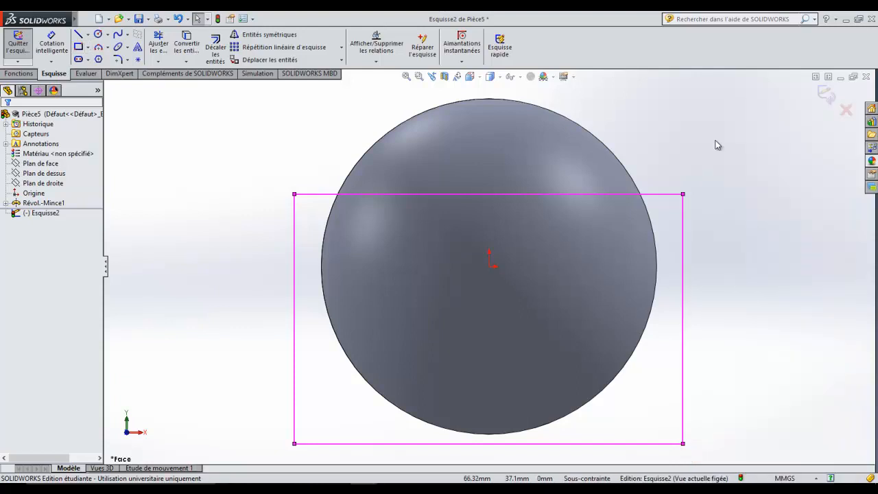
click(827, 95)
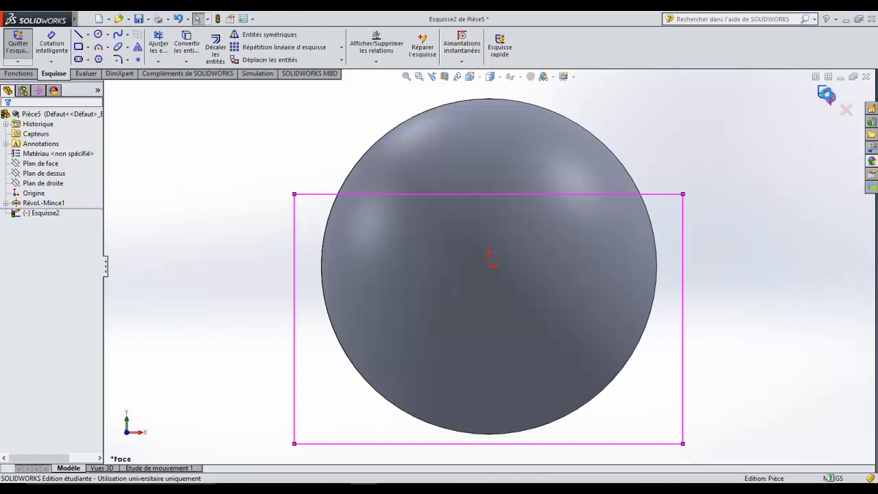
Extrude the rectangle symmetrically about the mid-plane to a total depth of 112 mm, so the block spans the sphere
click(19, 73)
click(38, 53)
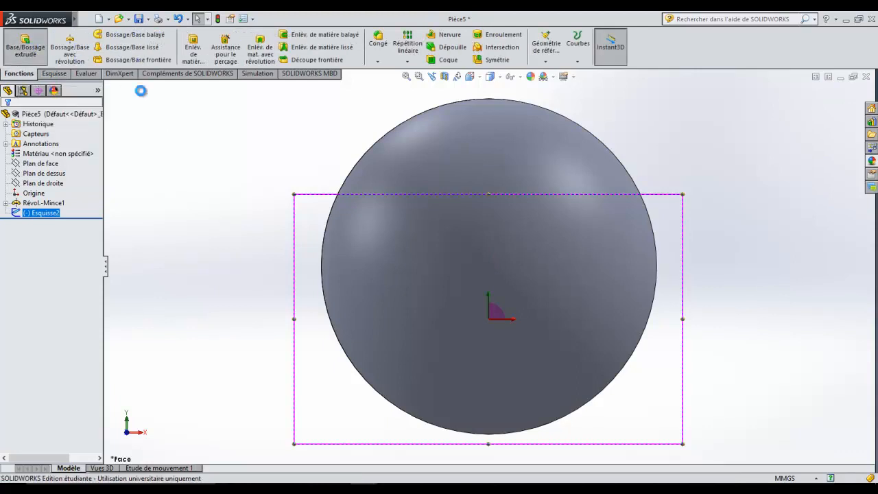
middle_drag(711, 413, 610, 421)
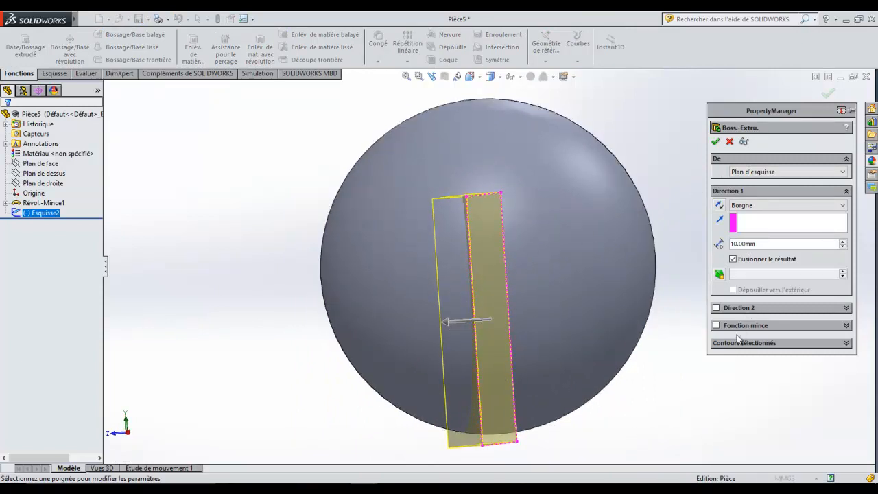
click(748, 206)
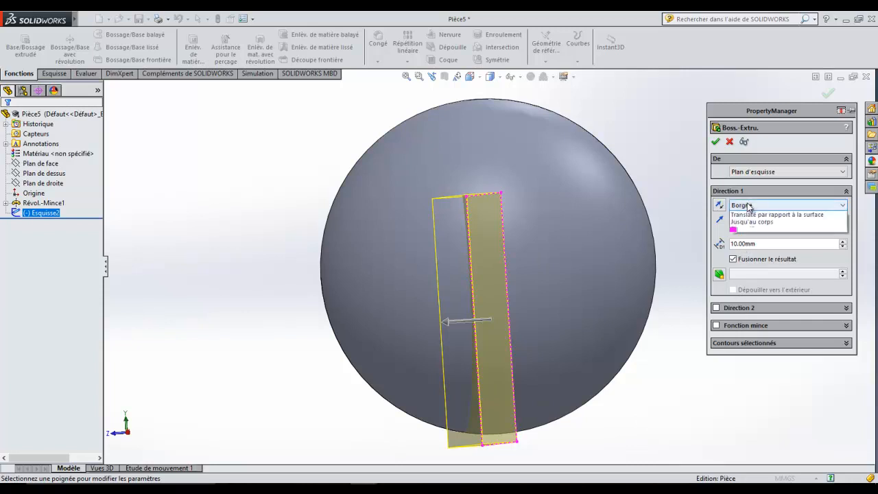
click(751, 265)
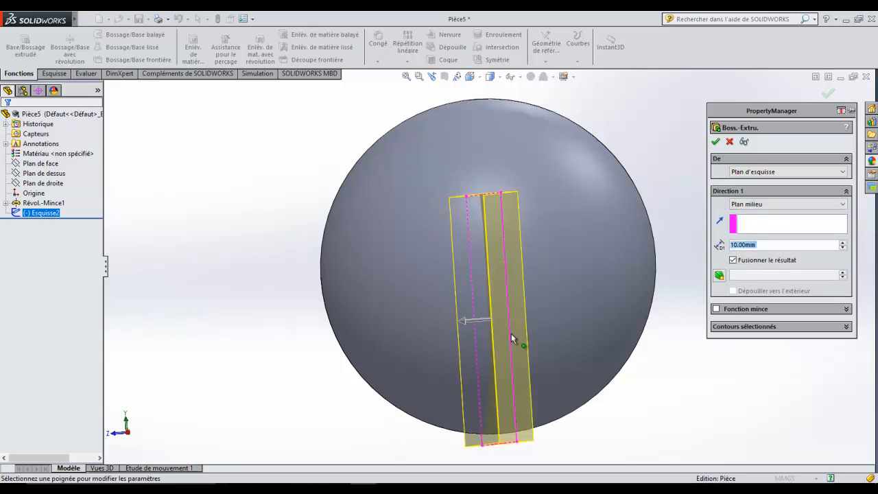
drag(466, 328, 330, 330)
mouse_move(708, 416)
middle_down()
mouse_move(701, 427)
mouse_move(703, 414)
middle_up()
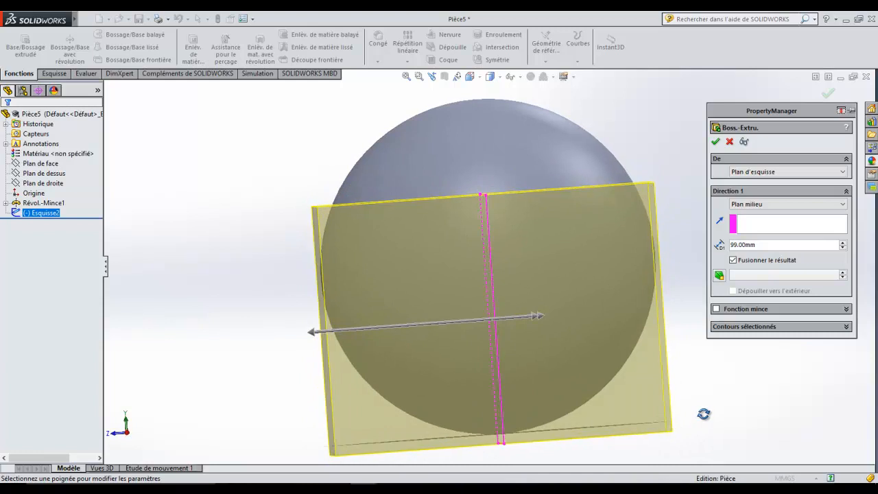
drag(313, 333, 302, 334)
middle_drag(619, 361, 627, 396)
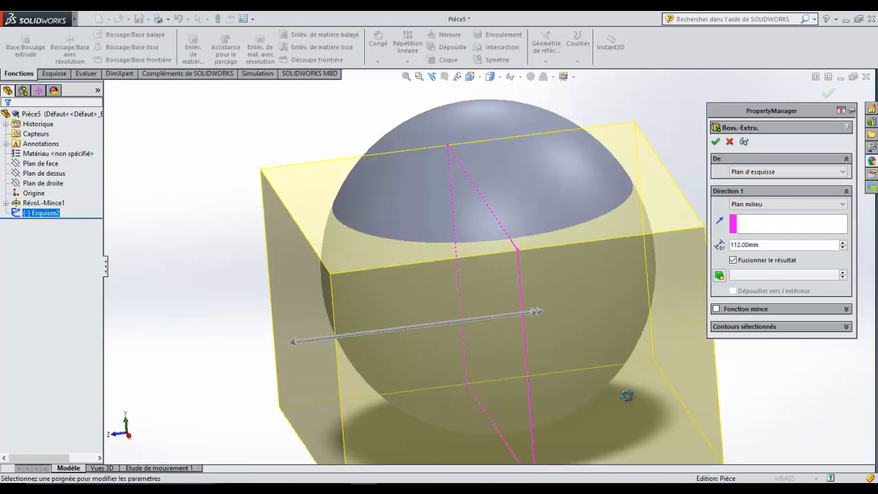
click(716, 142)
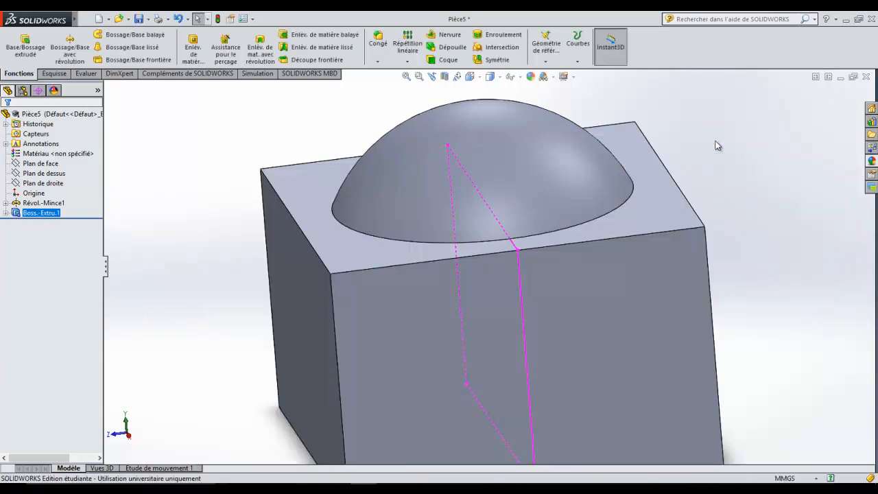
Edit the block's extrusion to turn off merging the result, keeping it as a body separate from the sphere
right_click(48, 213)
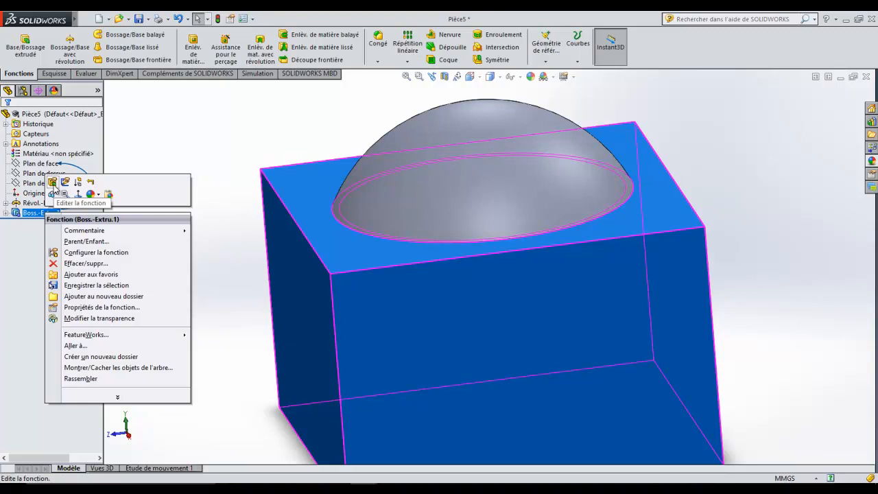
click(53, 194)
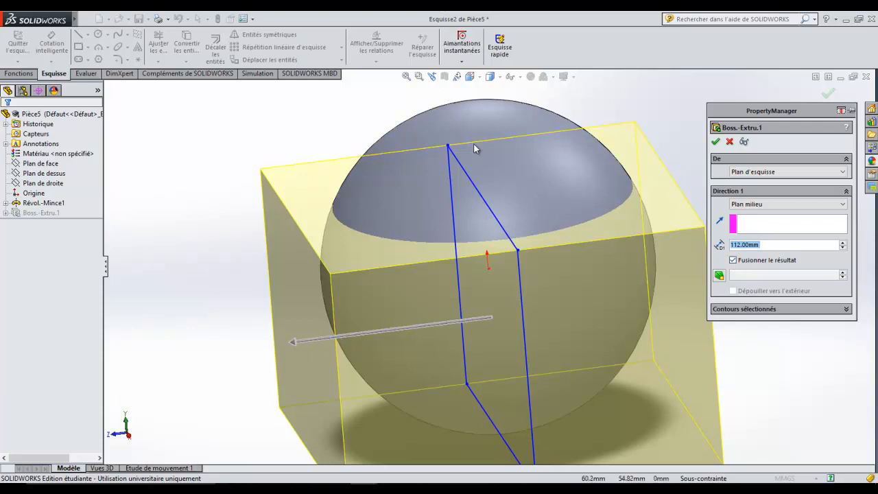
click(733, 261)
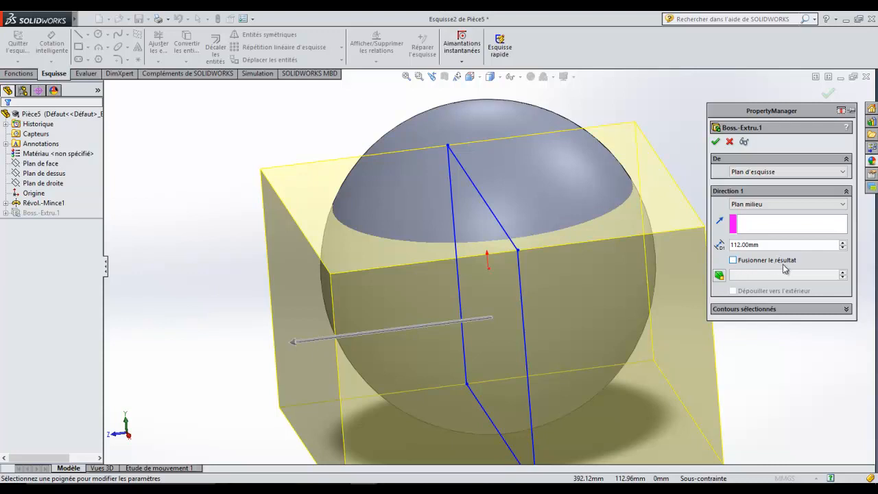
click(716, 141)
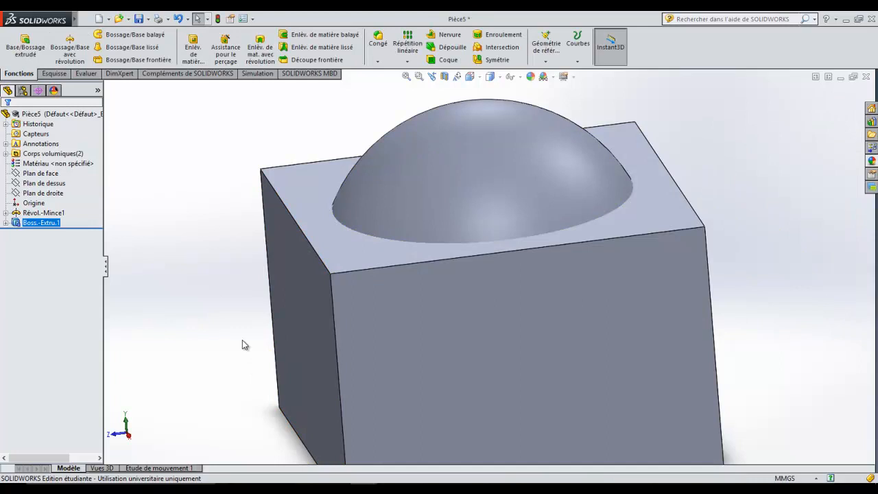
Reopen the block's extrusion to check its merge-result option, closing it without changes
key(alt)
click(150, 19)
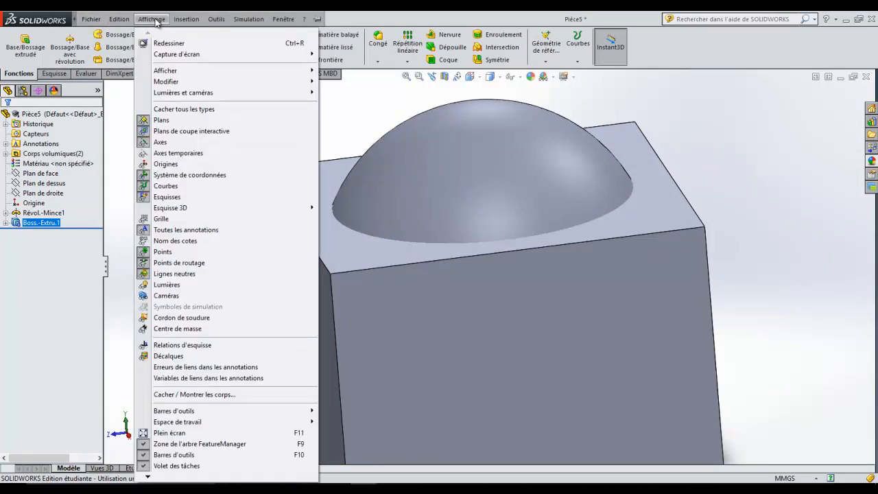
mouse_move(187, 21)
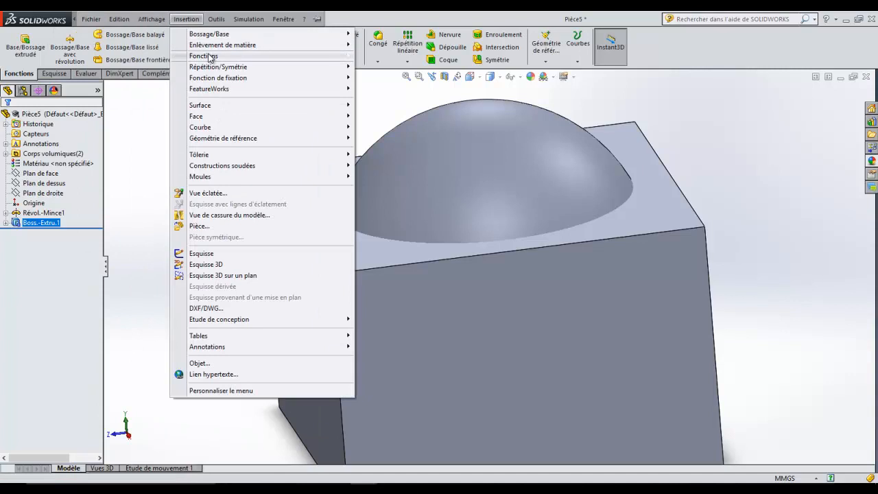
mouse_move(206, 55)
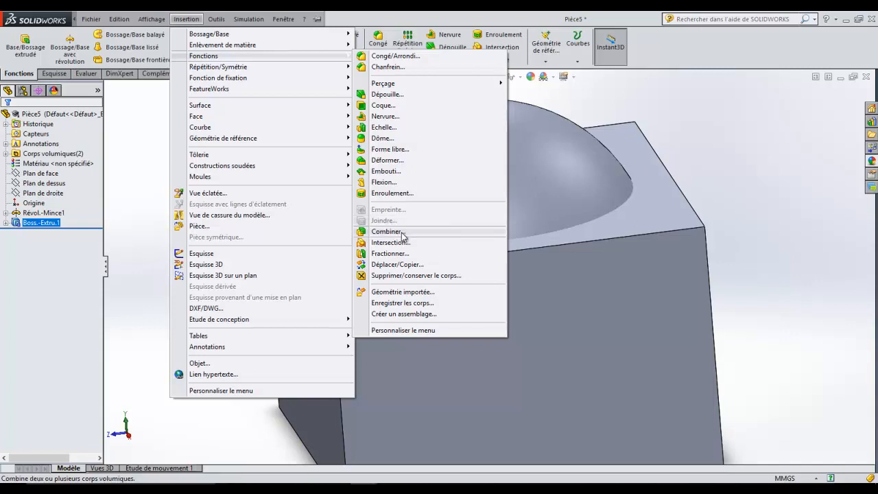
right_click(37, 223)
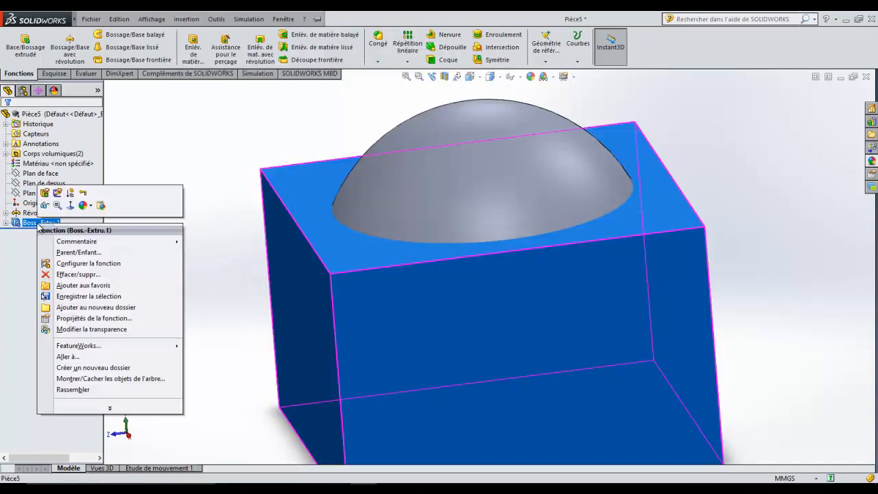
click(45, 192)
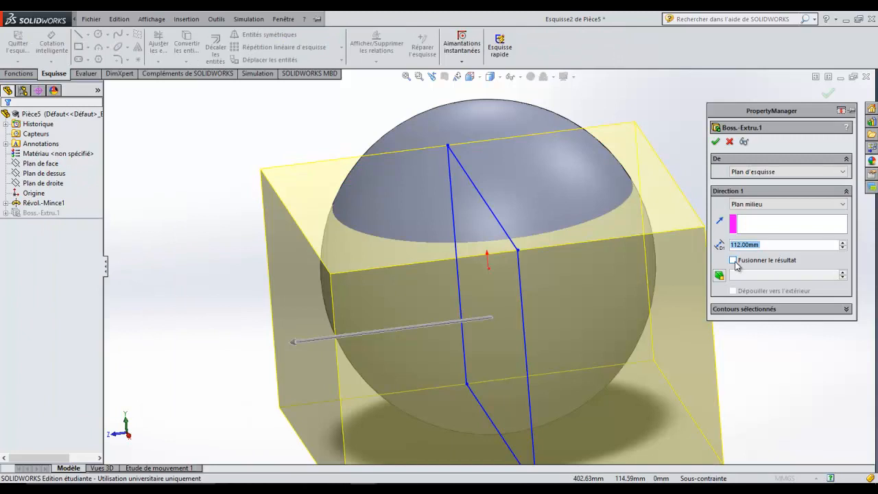
click(729, 142)
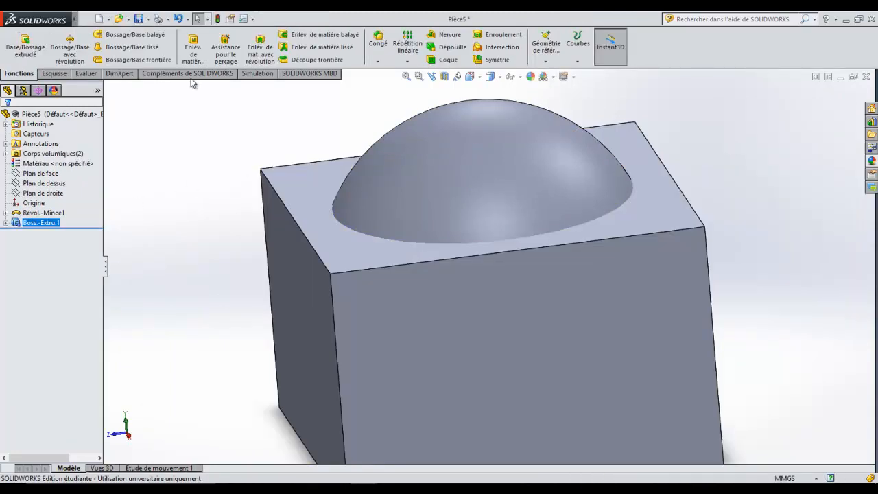
Subtract the hollow sphere from the block with Combine, using the block as the main body
click(216, 19)
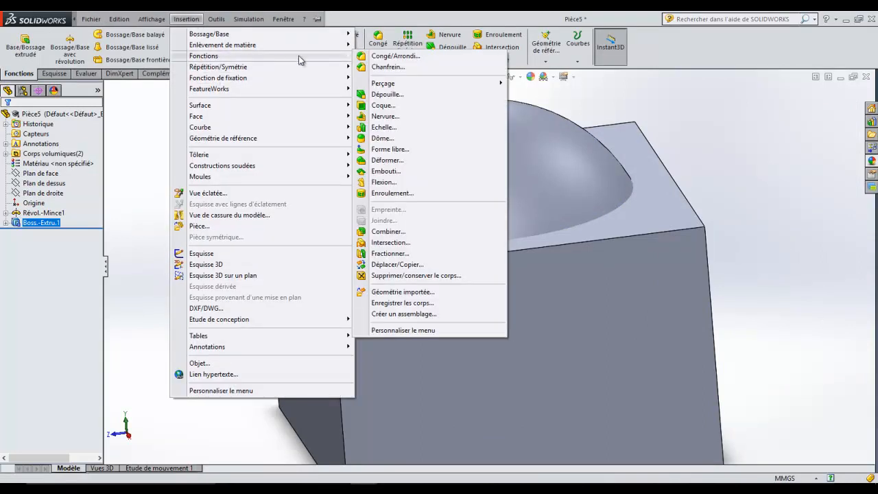
click(387, 232)
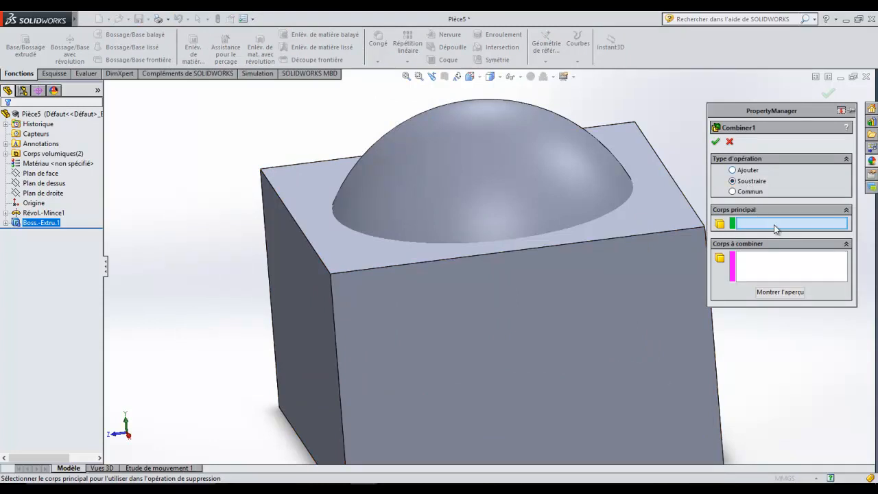
click(674, 255)
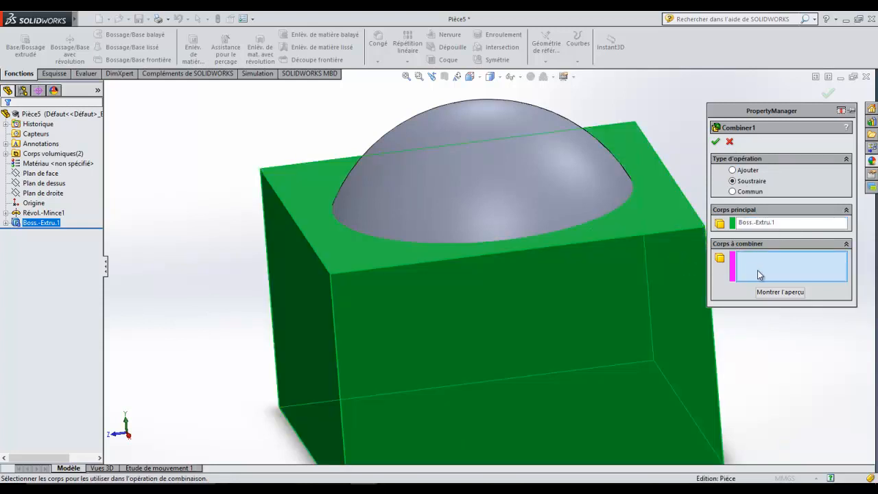
click(573, 188)
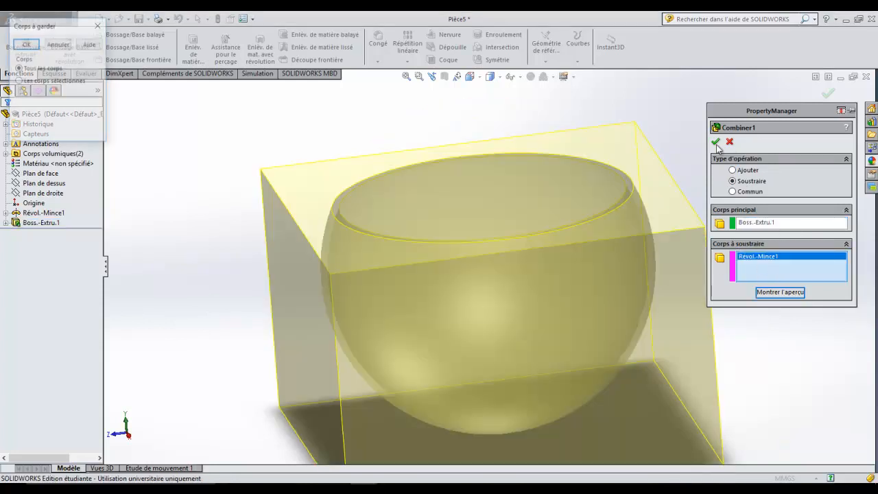
Keep only Corps 2, the inner volume enclosed by the sphere, as the resulting body of the subtraction
click(19, 79)
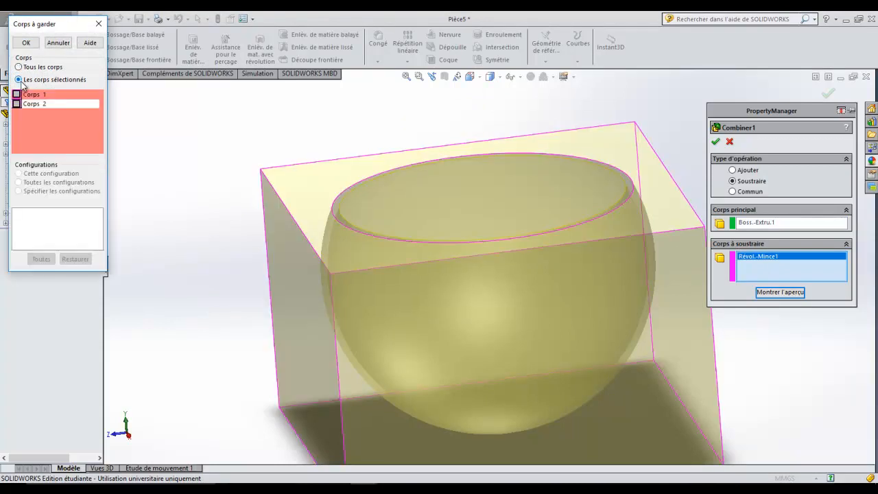
click(16, 94)
click(16, 94)
click(16, 104)
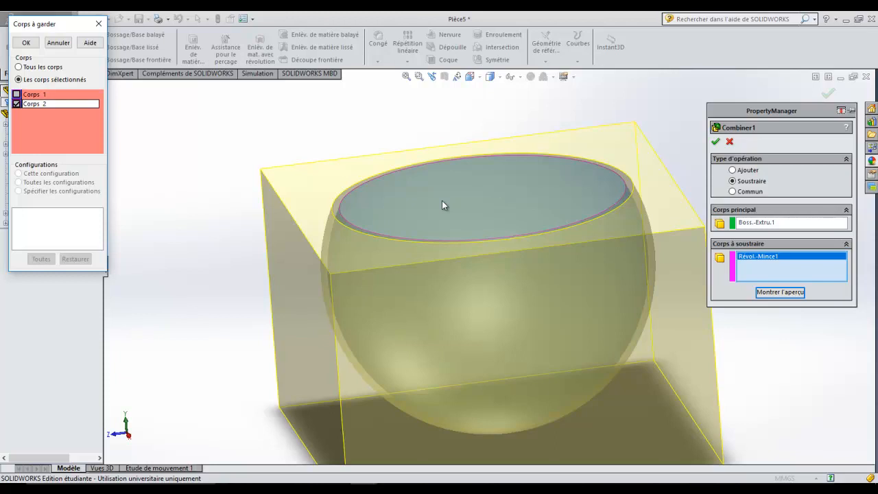
click(24, 45)
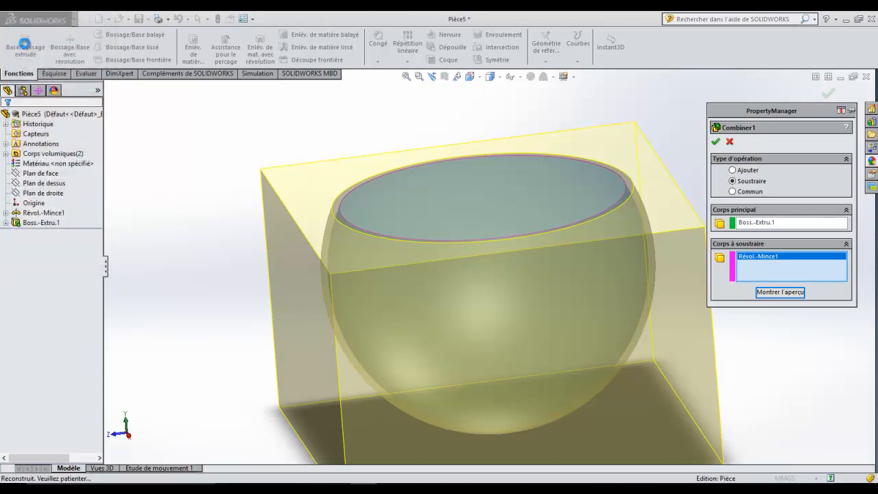
middle_drag(558, 275, 678, 277)
middle_drag(597, 281, 573, 310)
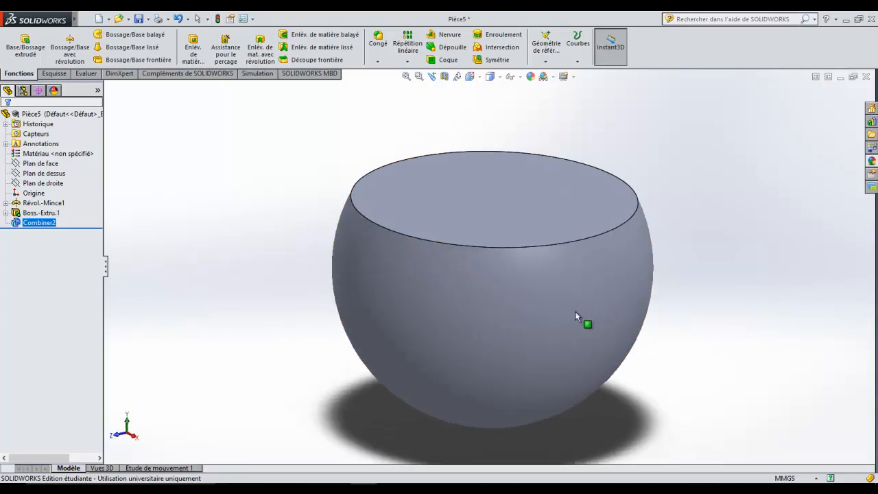
Read the mass properties of the remaining inner-volume body, including its mass and volume
click(86, 73)
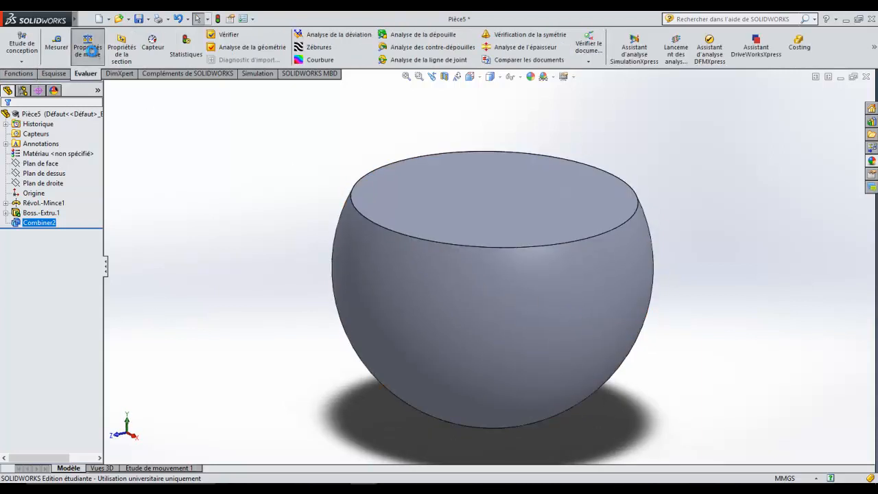
click(87, 46)
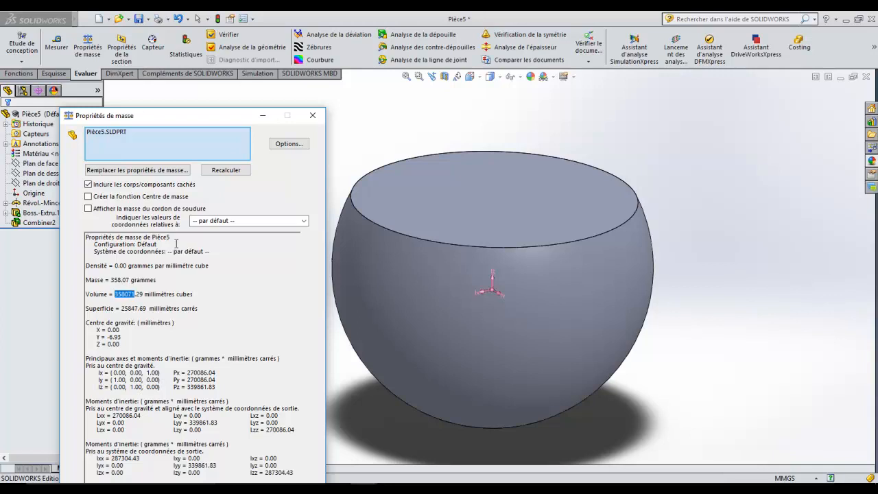
click(314, 116)
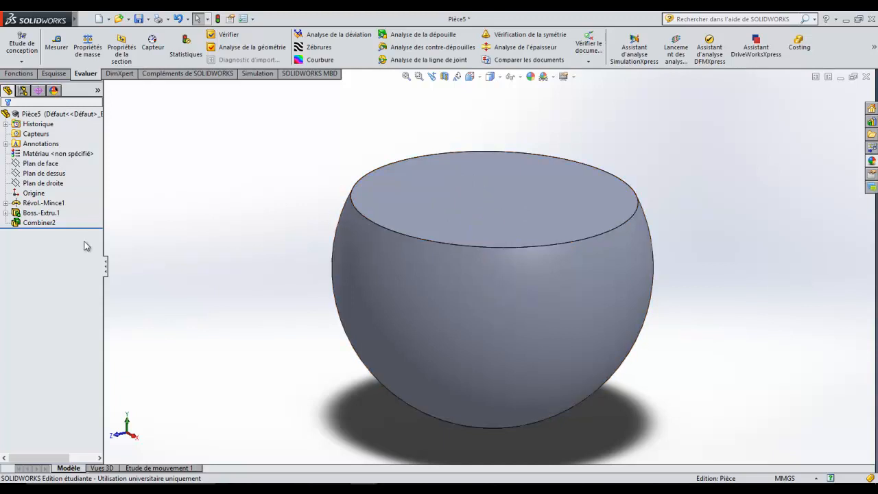
Edit the block's sketch in front view, lowering the rectangle's upper edge so its upper-right corner sits at about X 57.5, Y -10 mm
click(6, 213)
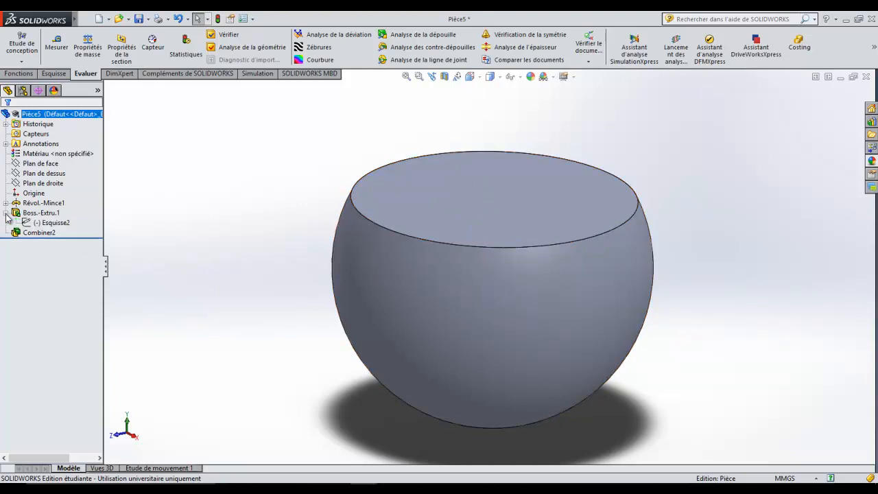
click(47, 224)
right_click(47, 227)
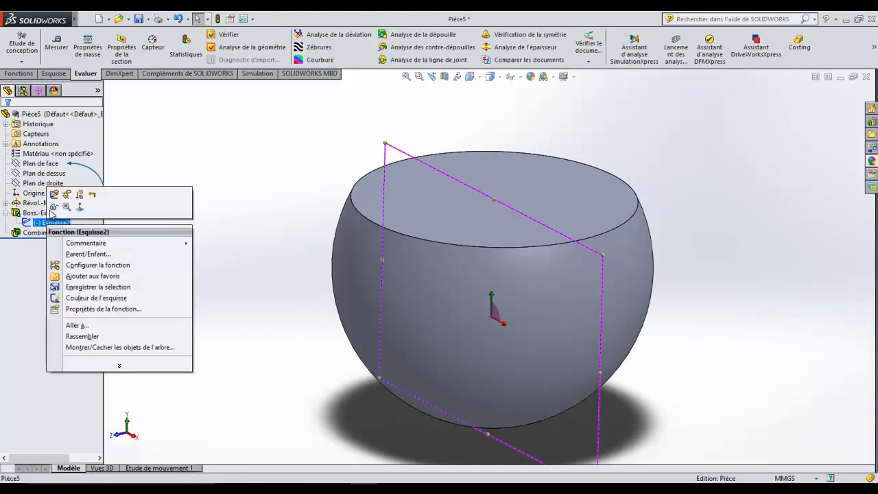
click(55, 194)
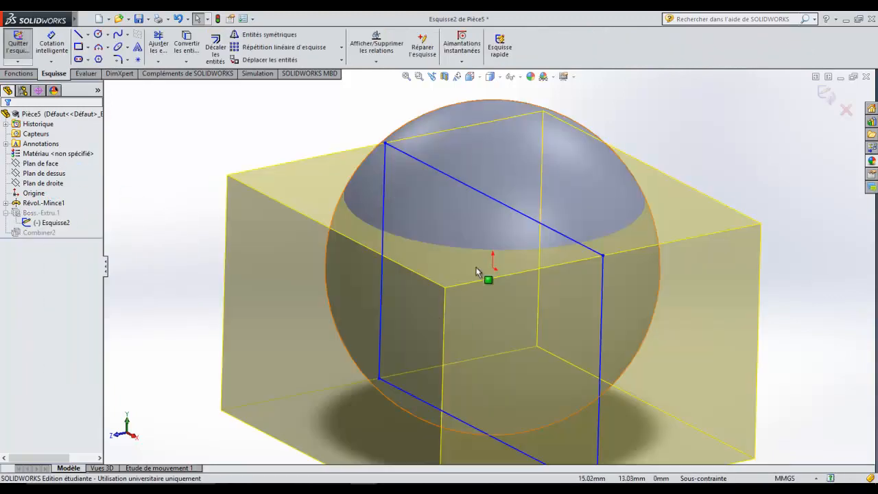
click(470, 76)
click(488, 126)
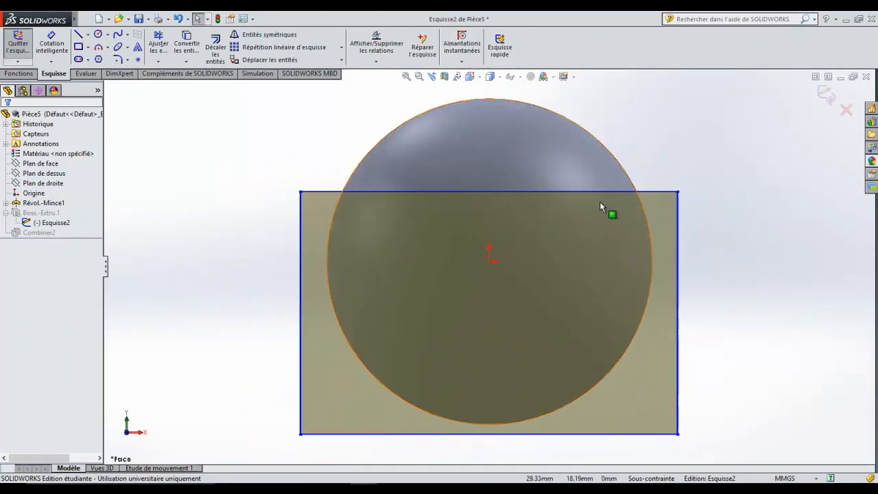
drag(677, 193, 679, 295)
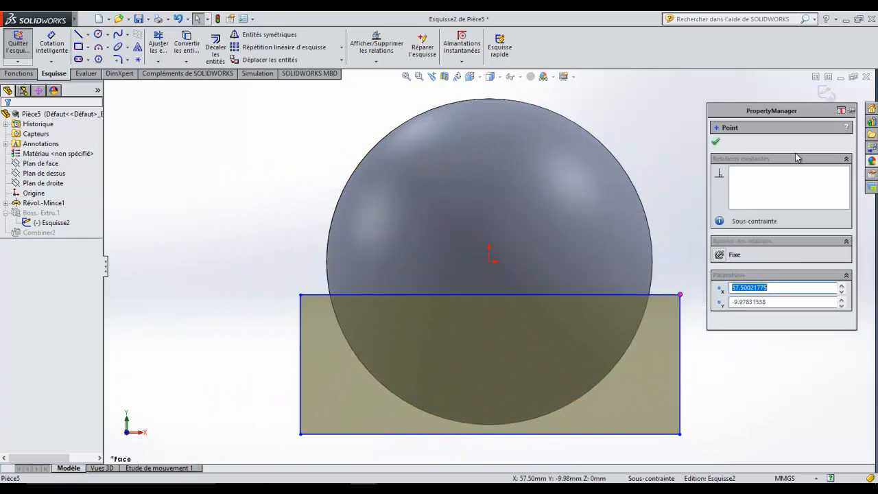
click(716, 143)
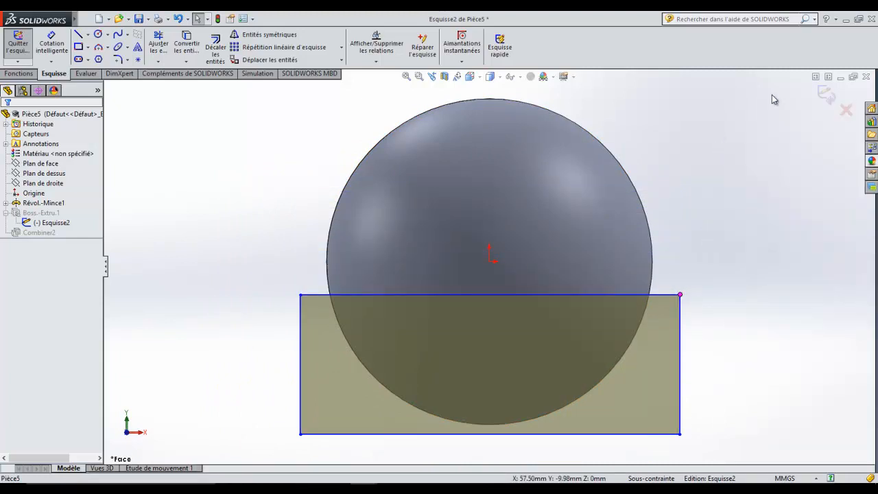
click(826, 96)
Check the mass and volume of the inner body at the lowered fill level using the mass properties
middle_drag(207, 291, 186, 325)
mouse_move(539, 217)
middle_down()
mouse_move(549, 216)
mouse_move(543, 228)
middle_up()
click(88, 46)
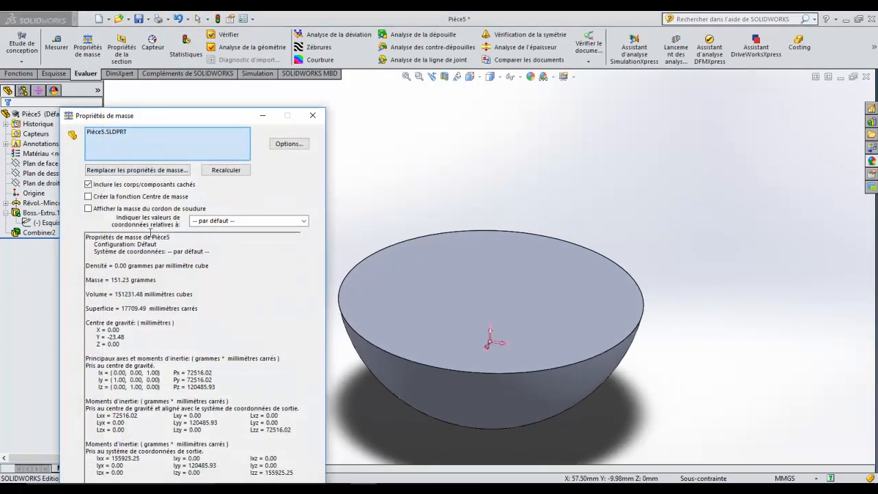
click(313, 116)
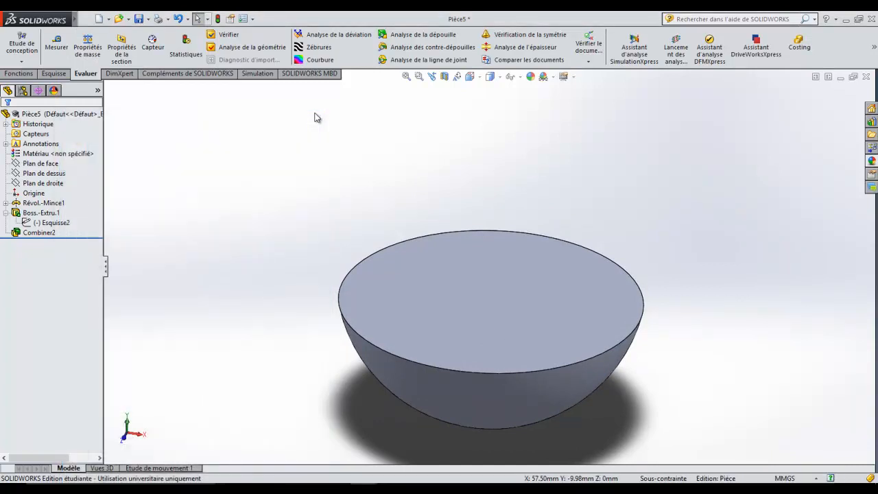